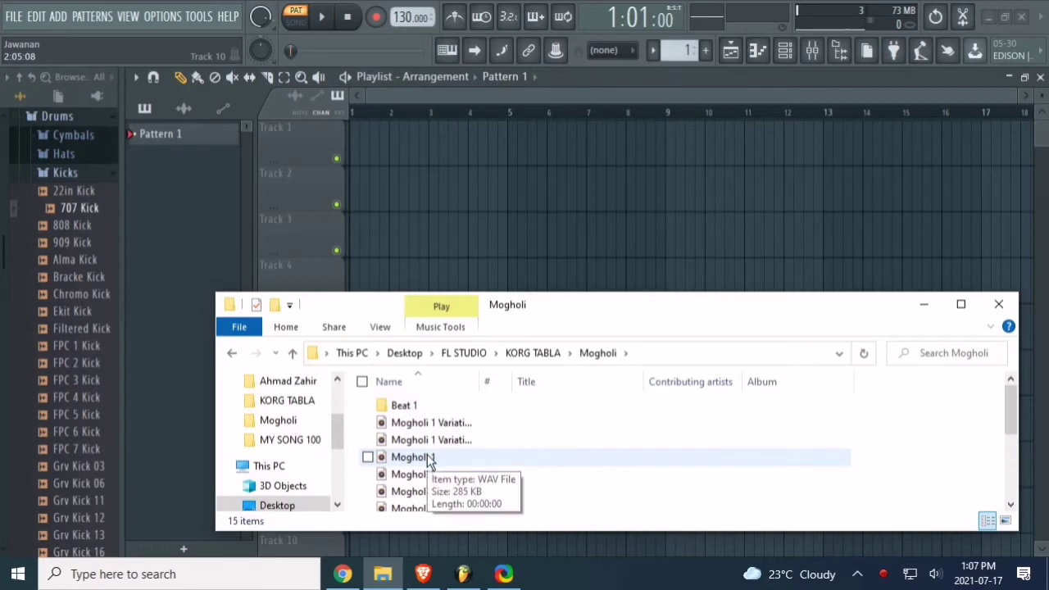
Step: Add the Mogholi 1 audio file at the start of Track 1 and play it in song mode
left_click_drag(426, 457, 479, 232)
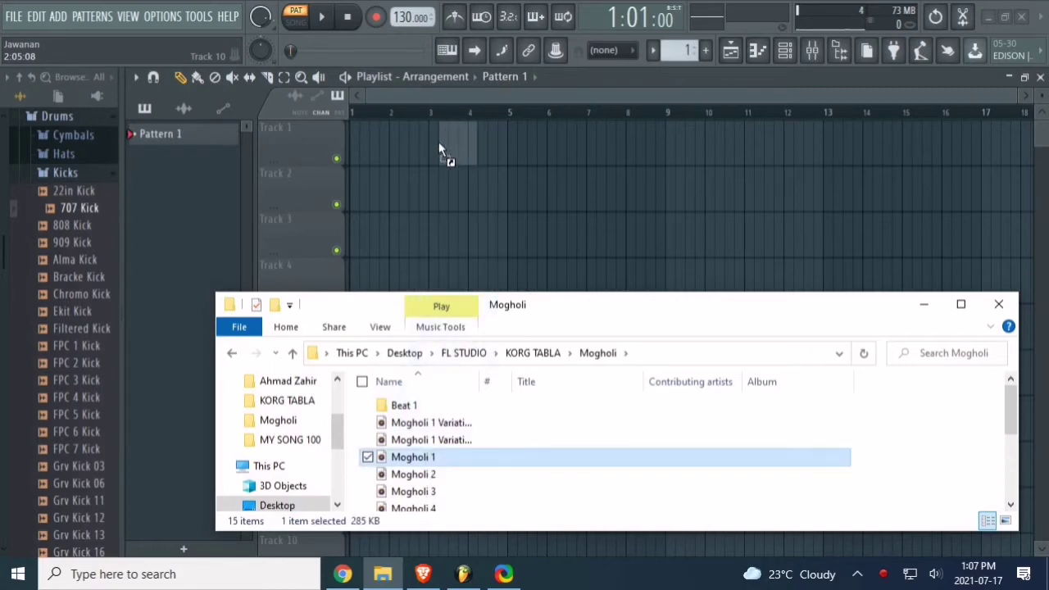
left_click_drag(438, 145, 321, 184)
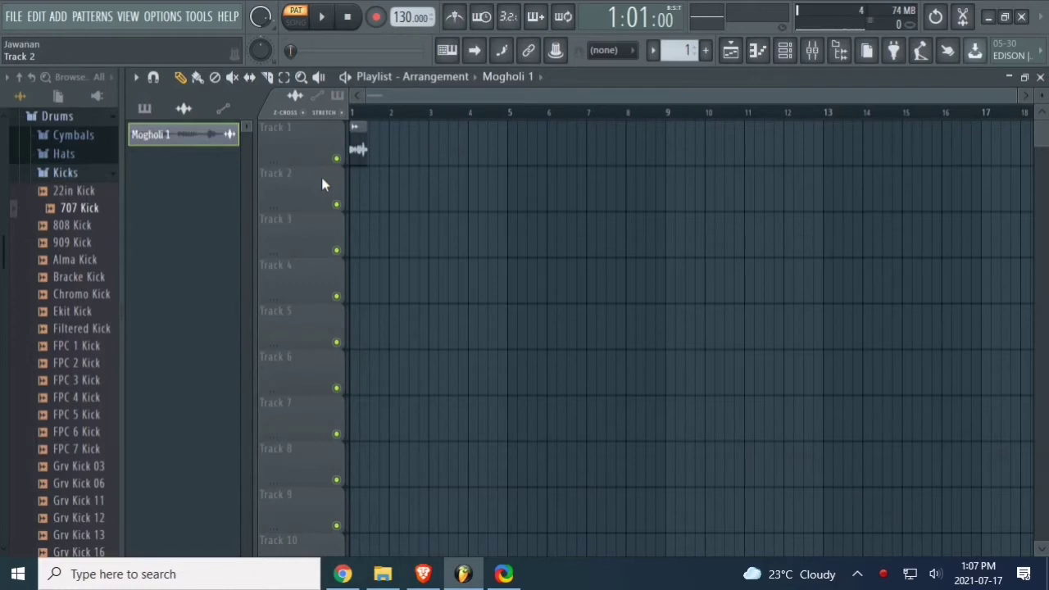
left_click(295, 19)
left_click(328, 17)
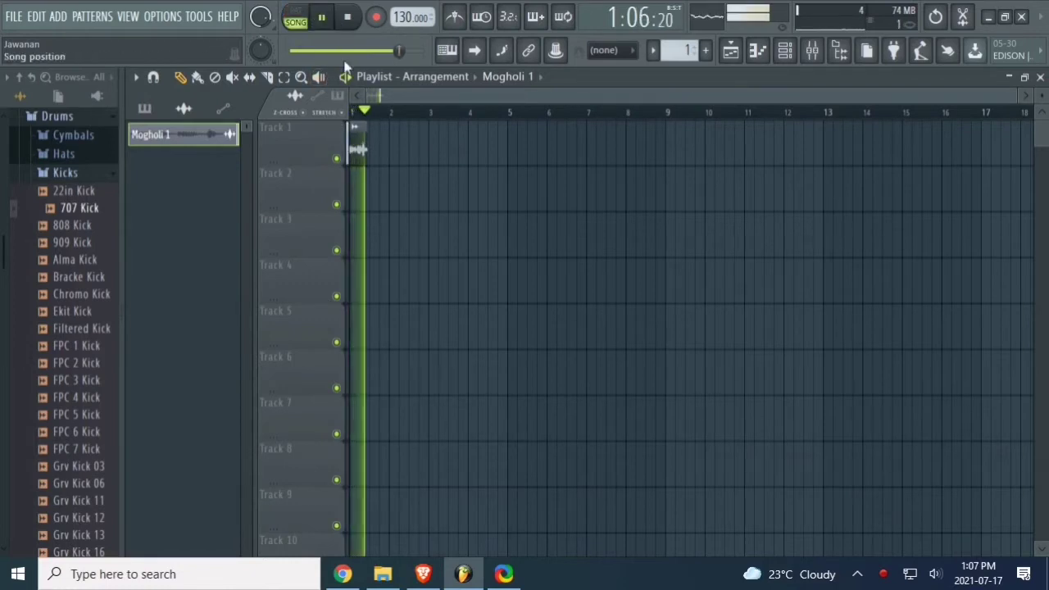
left_click(300, 76)
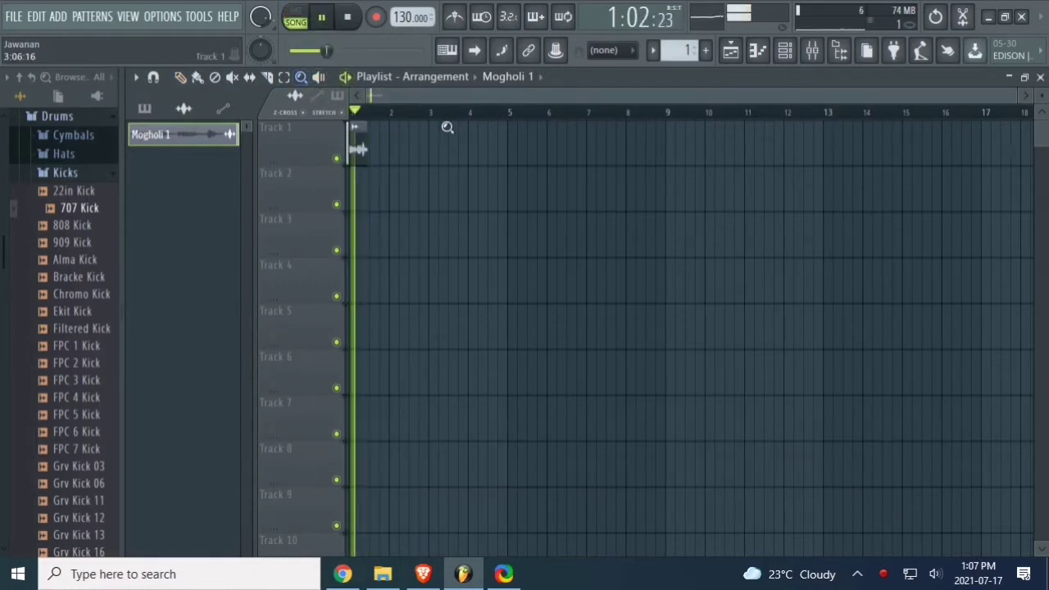
left_click_drag(445, 126, 281, 215)
left_click_drag(302, 51, 356, 50)
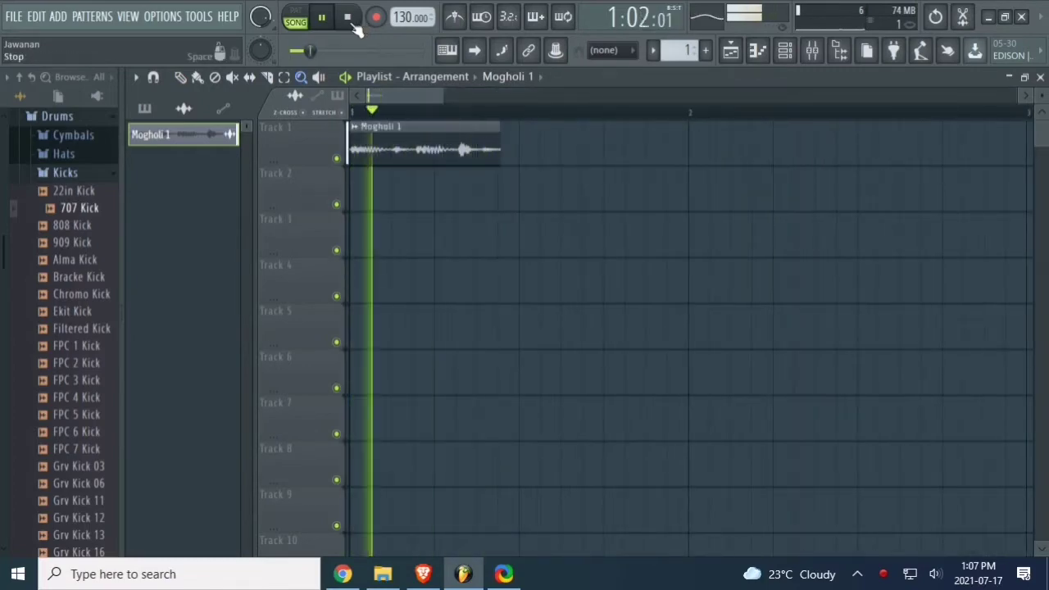
left_click(349, 19)
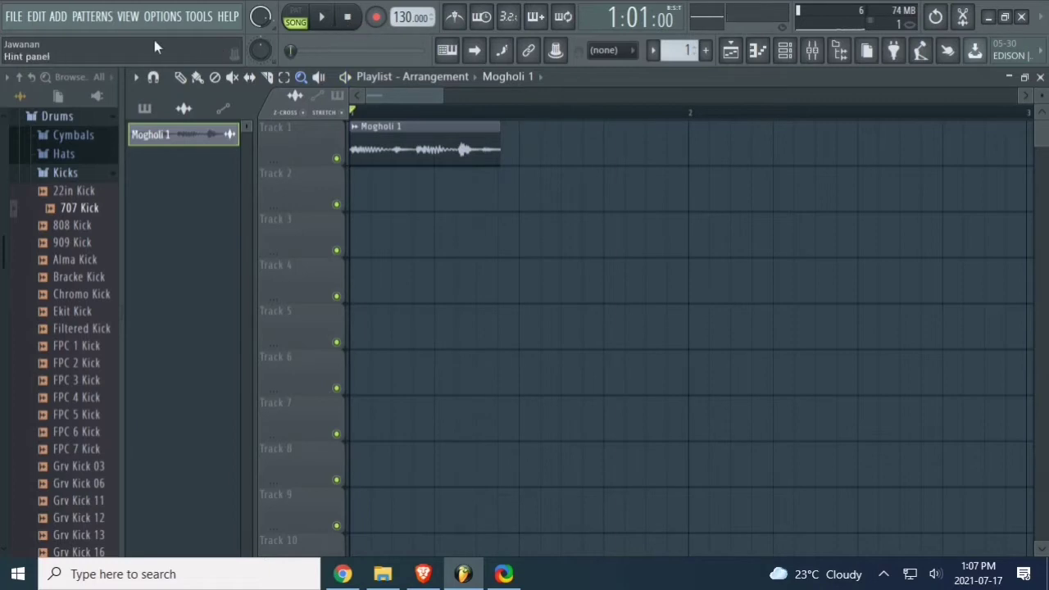
Step: Set the project's time signature to 7/8 with numerator 7 and denominator 8
left_click(173, 23)
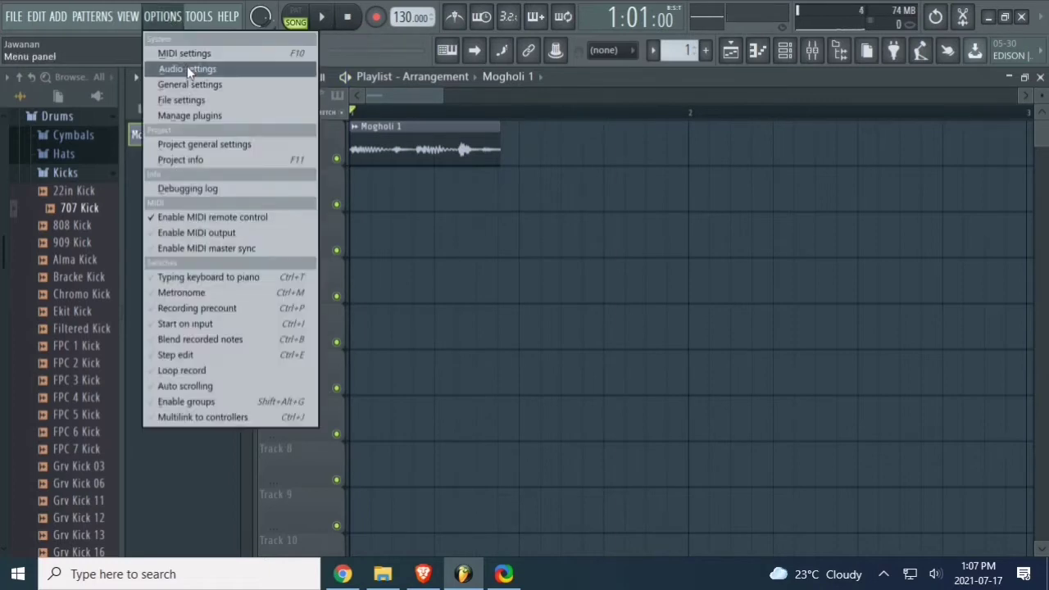
left_click(187, 67)
left_click(554, 55)
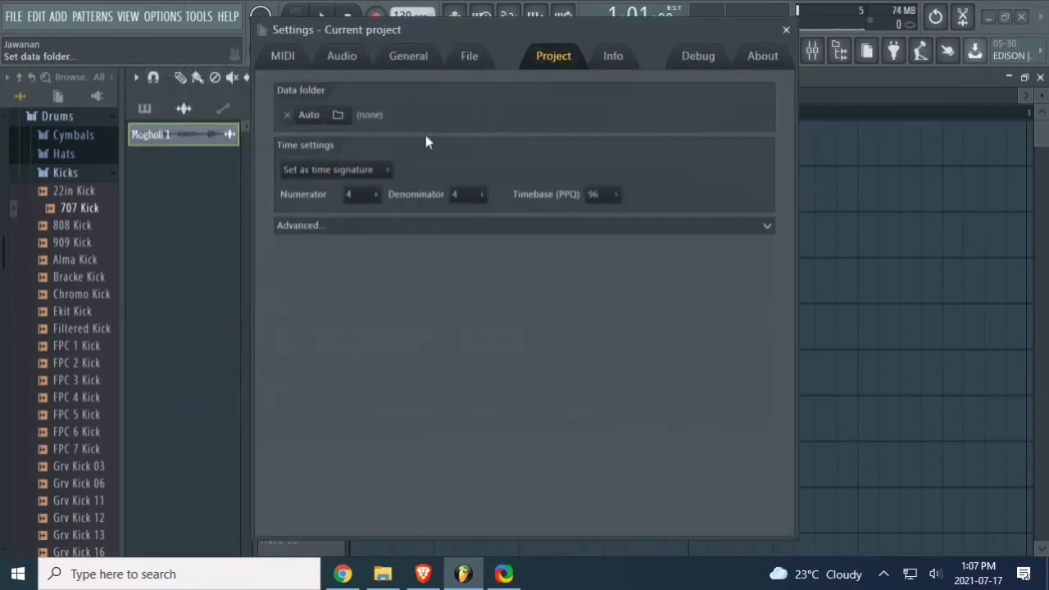
left_click(377, 200)
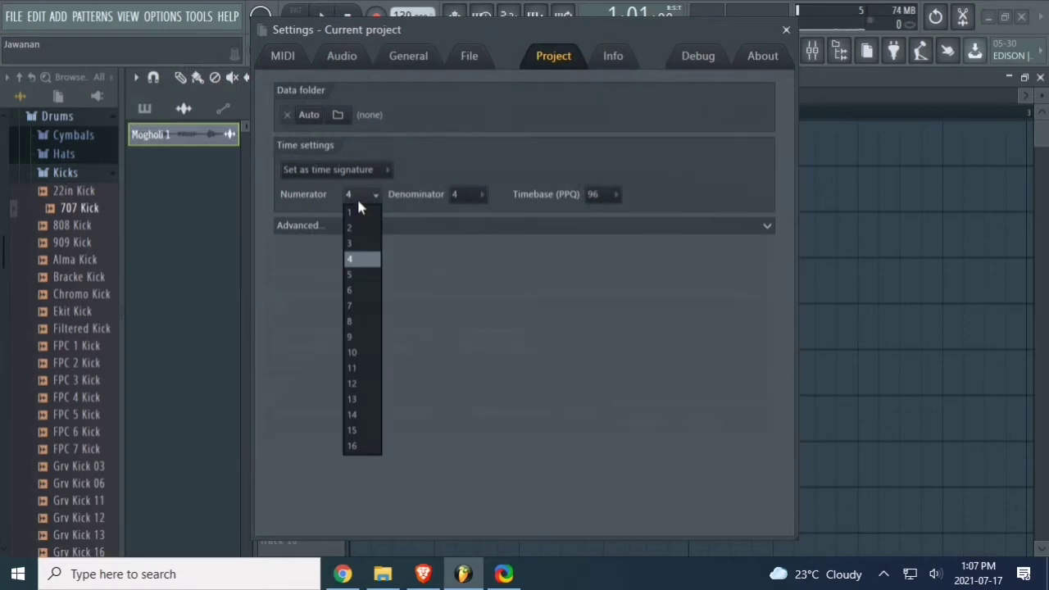
left_click(362, 305)
left_click(469, 194)
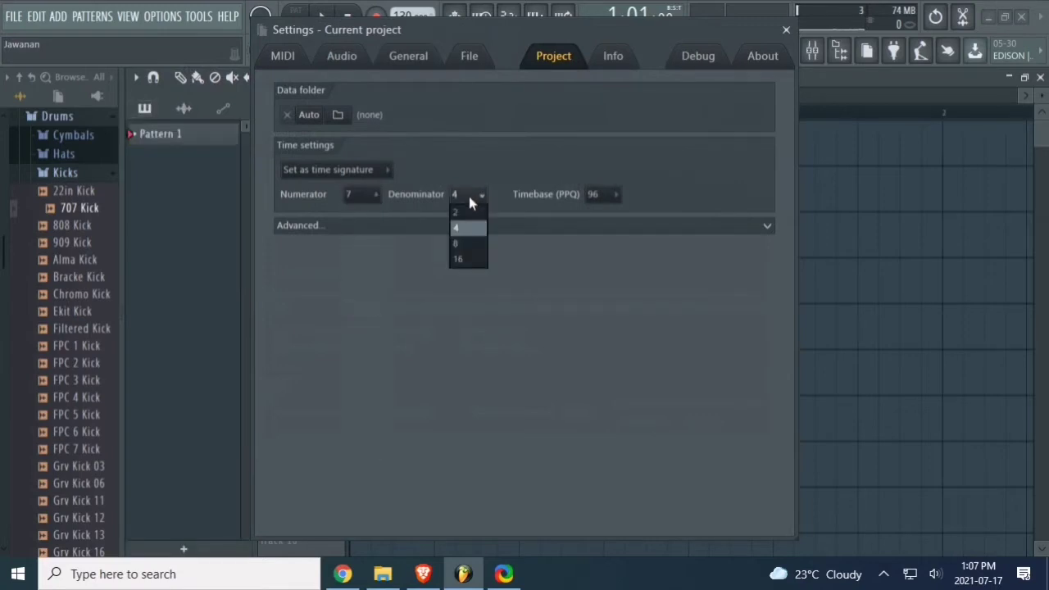
left_click(470, 244)
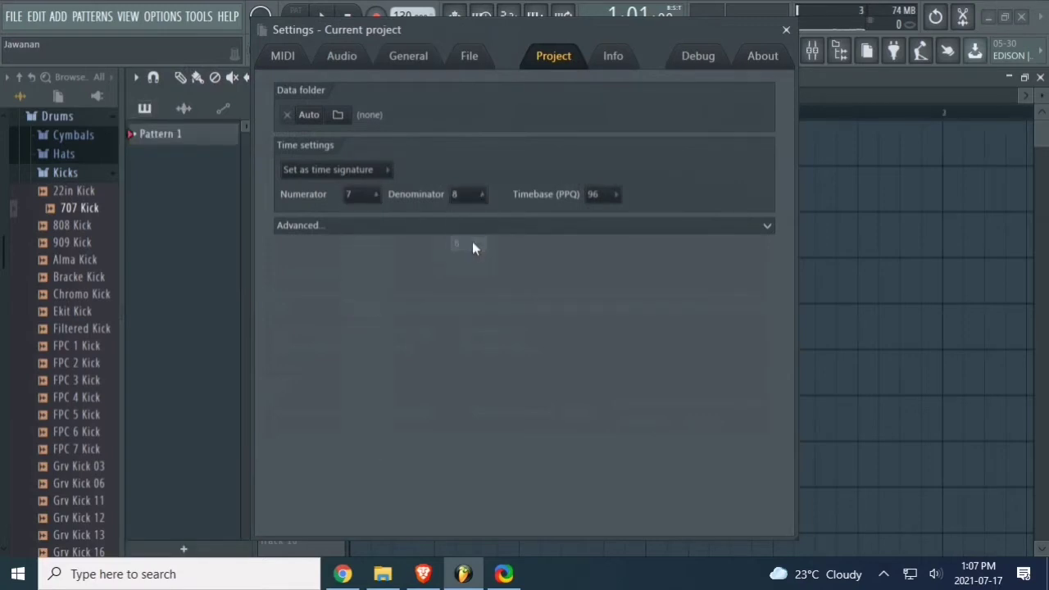
left_click(786, 31)
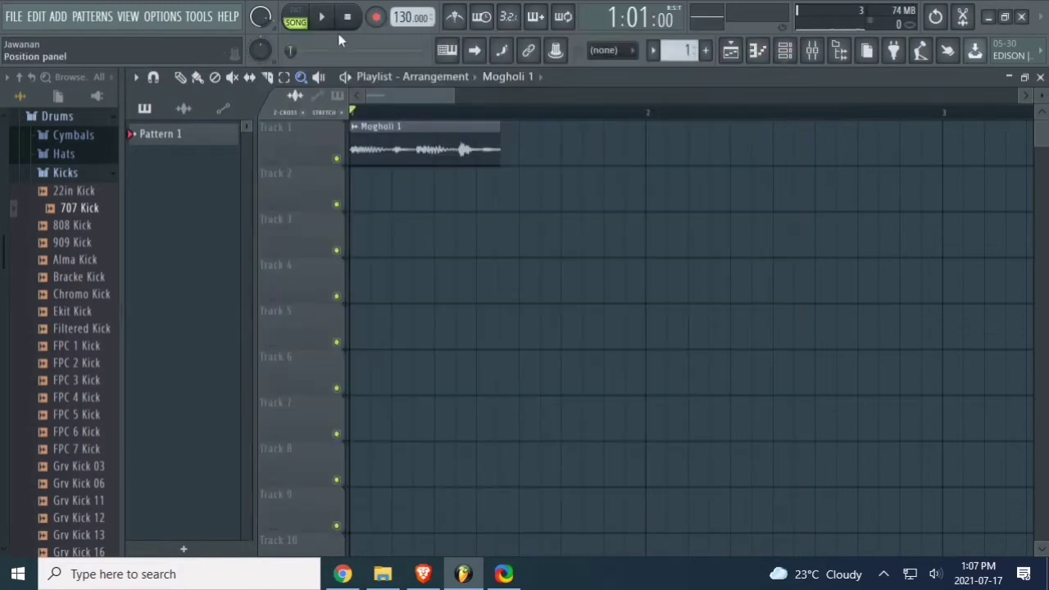
Step: Play the Mogholi 1 clip and try project tempos of 133 and 213 BPM
left_click(323, 17)
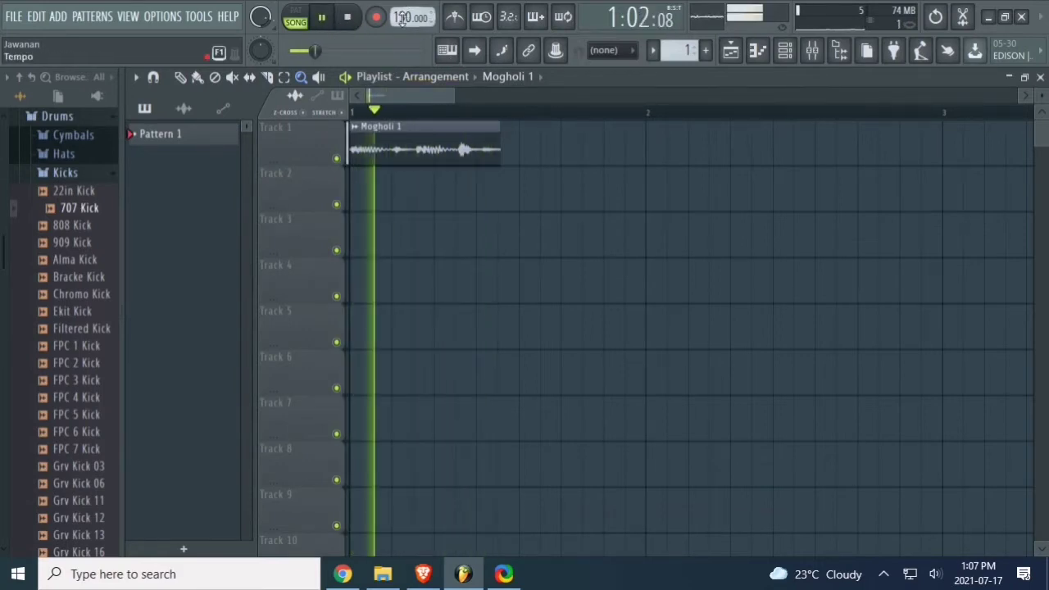
left_click_drag(408, 18, 402, 20)
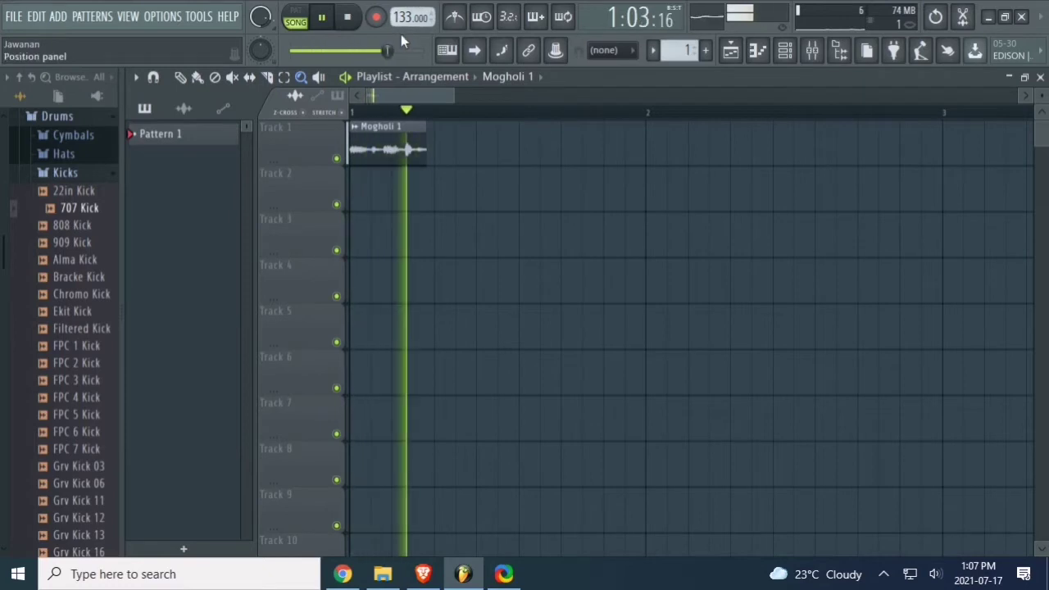
left_click(349, 20)
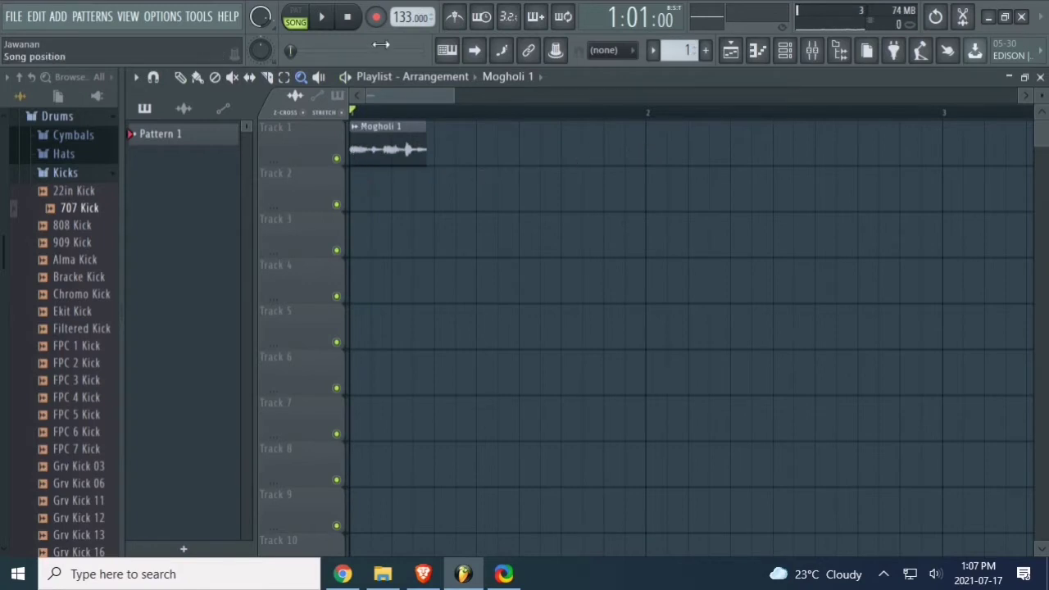
left_click_drag(405, 22, 441, 23)
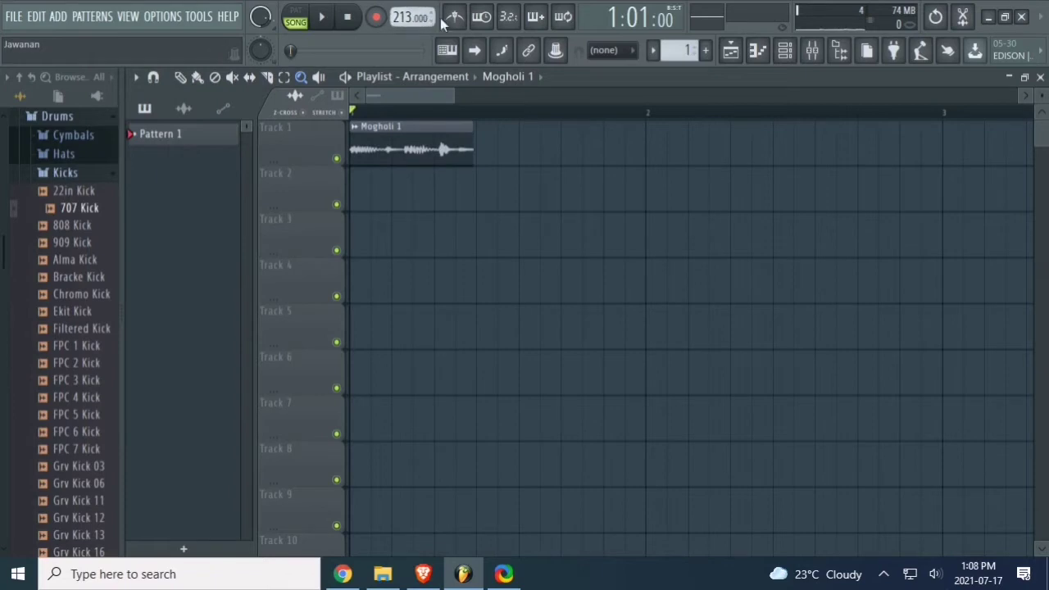
Step: Play the clip against the metronome and raise the tempo to 506 BPM, fitting the loop to one bar
left_click(321, 17)
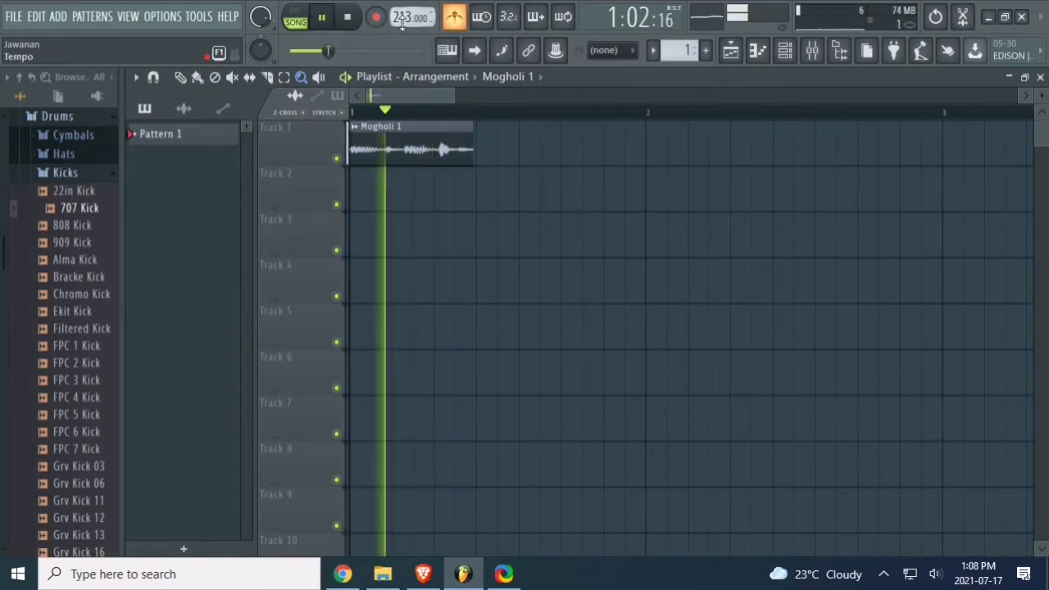
left_click_drag(411, 17, 394, 61)
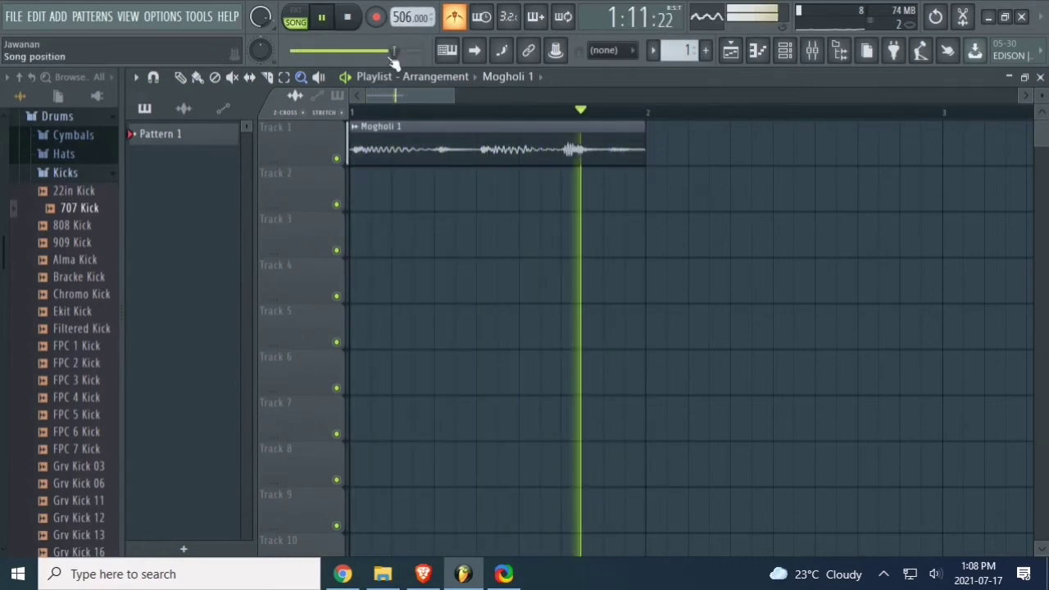
left_click(457, 18)
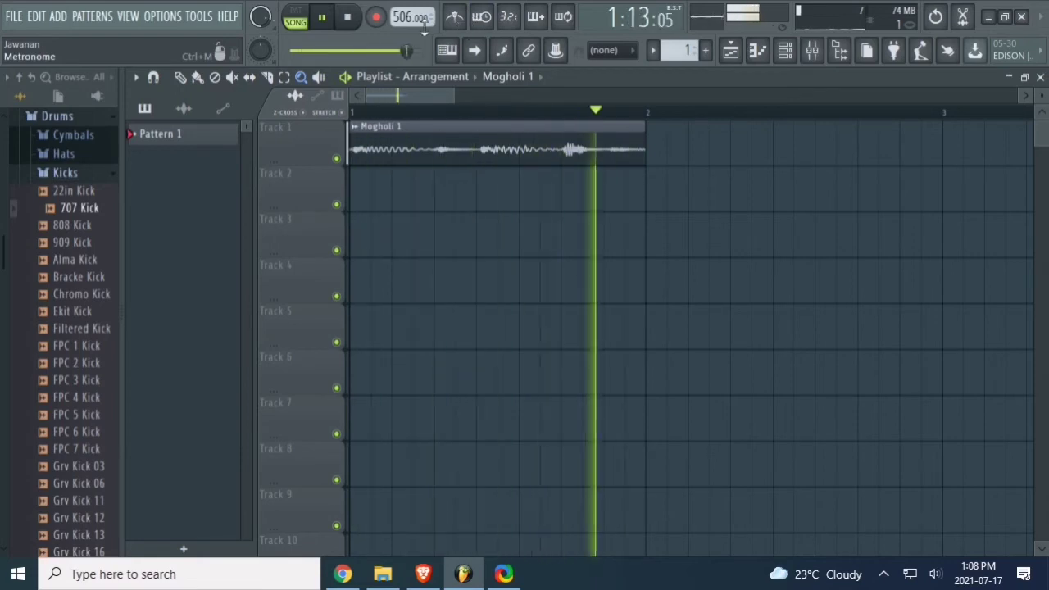
left_click(347, 17)
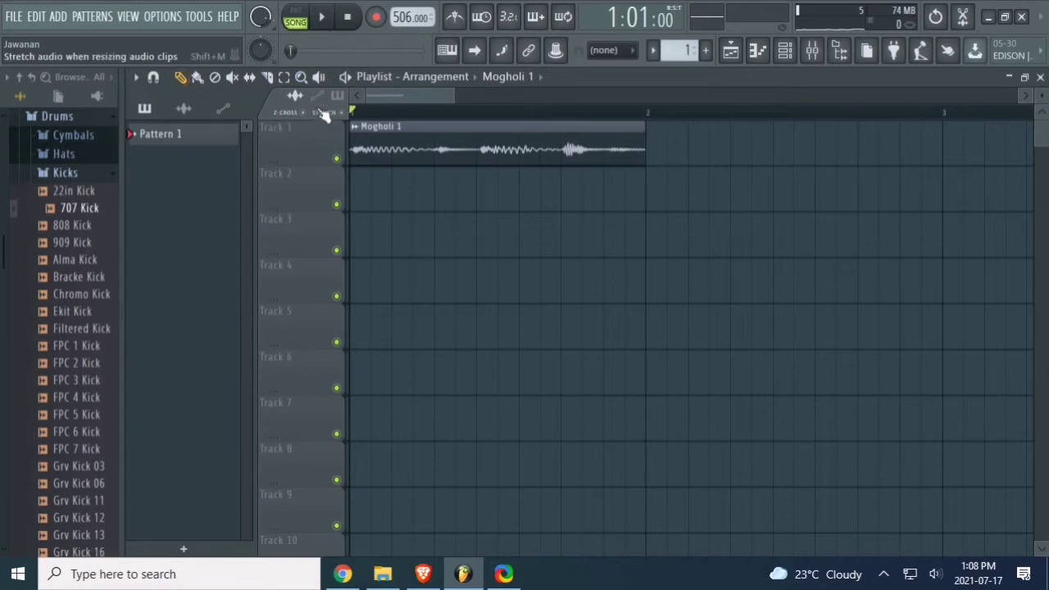
Step: Fine-tune the project tempo to 507 BPM during playback so the clip fills exactly one bar
left_click(321, 18)
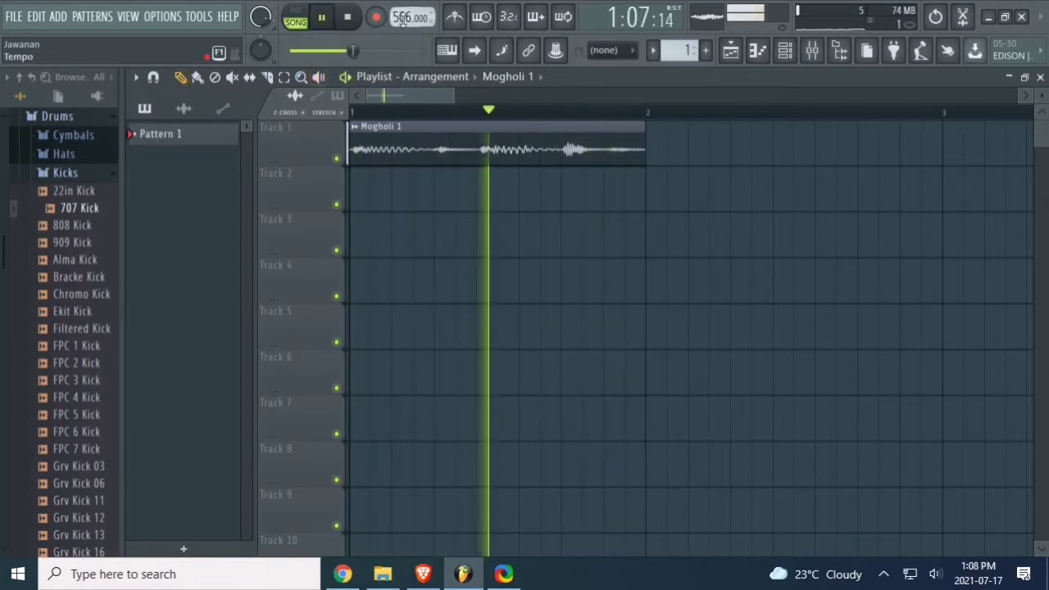
left_click_drag(390, 25, 390, 67)
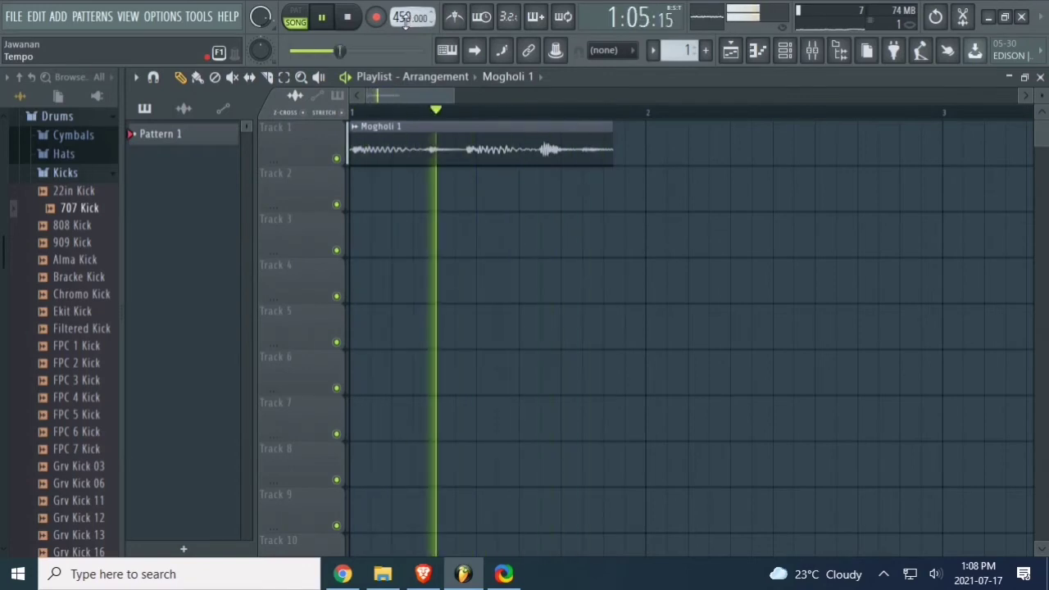
left_click_drag(410, 20, 409, 0)
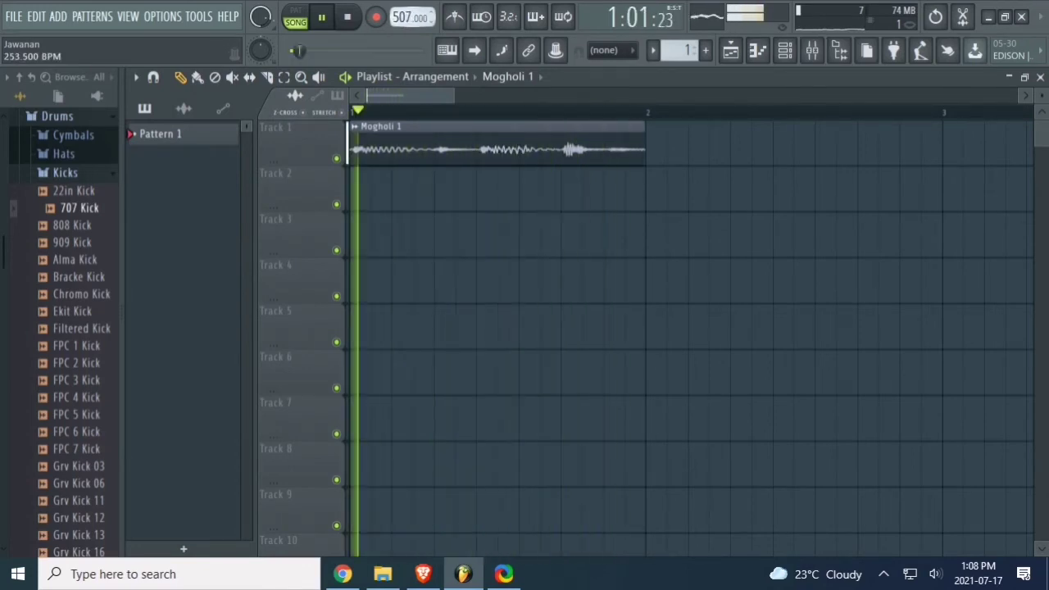
left_click(349, 18)
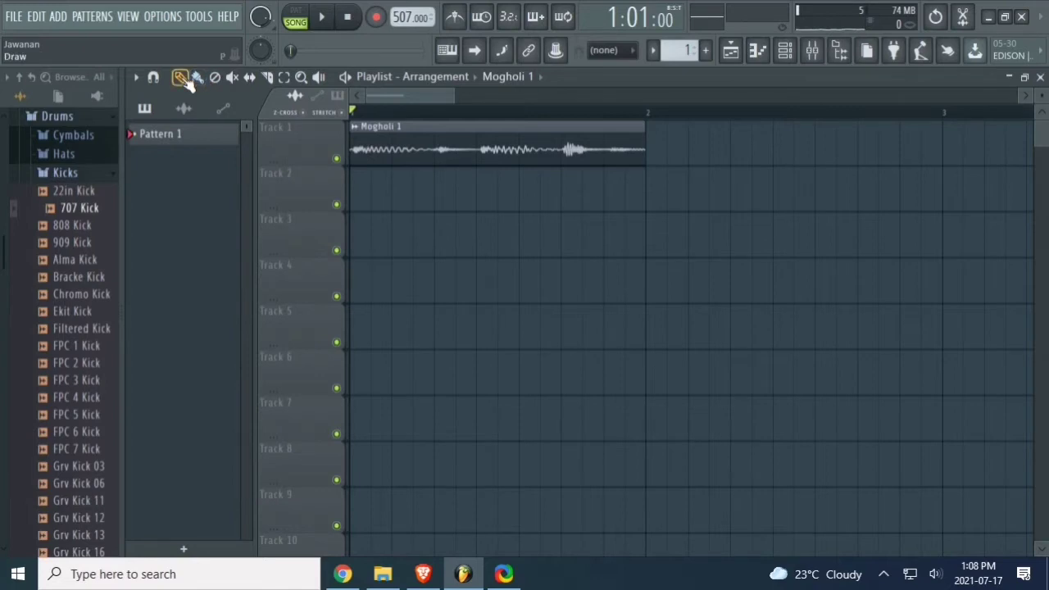
Step: Open the Mogholi 1 clip's channel settings and load its sample into the Edison audio editor
double_click(406, 148)
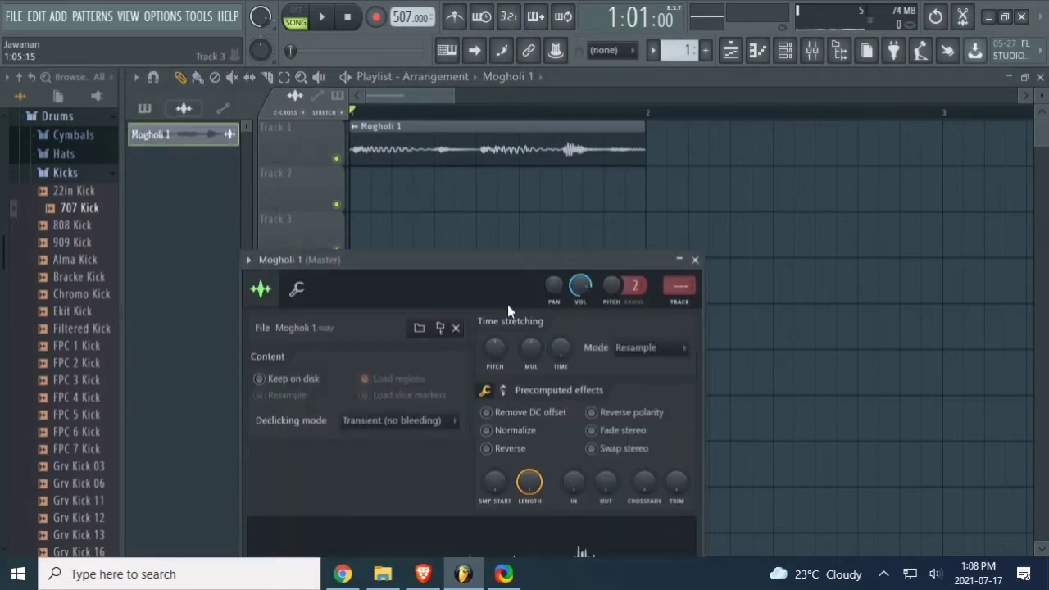
left_click_drag(533, 259, 640, 165)
right_click(509, 451)
left_click(529, 463)
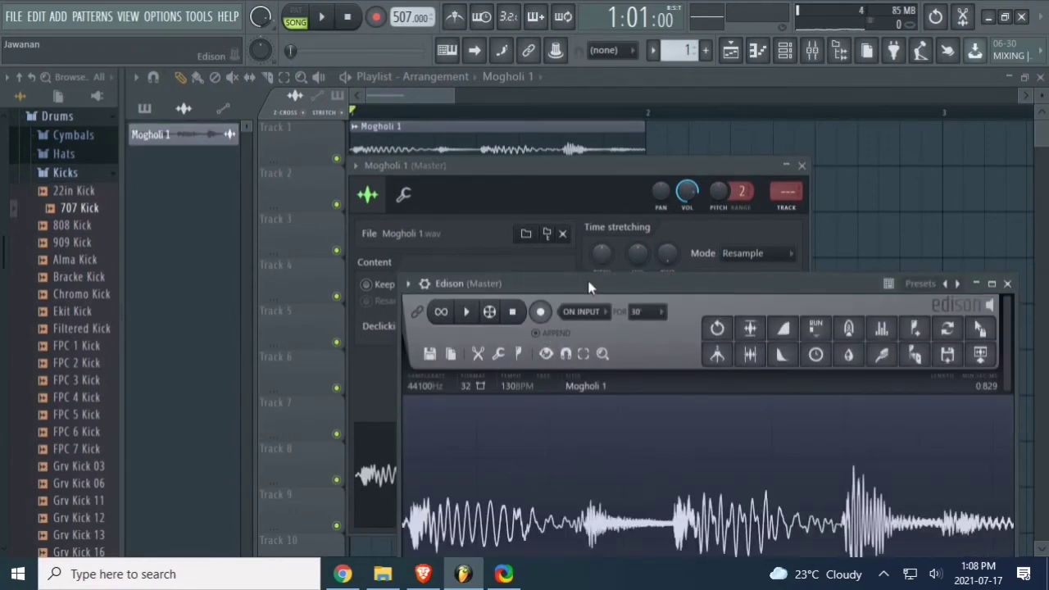
left_click_drag(588, 287, 567, 137)
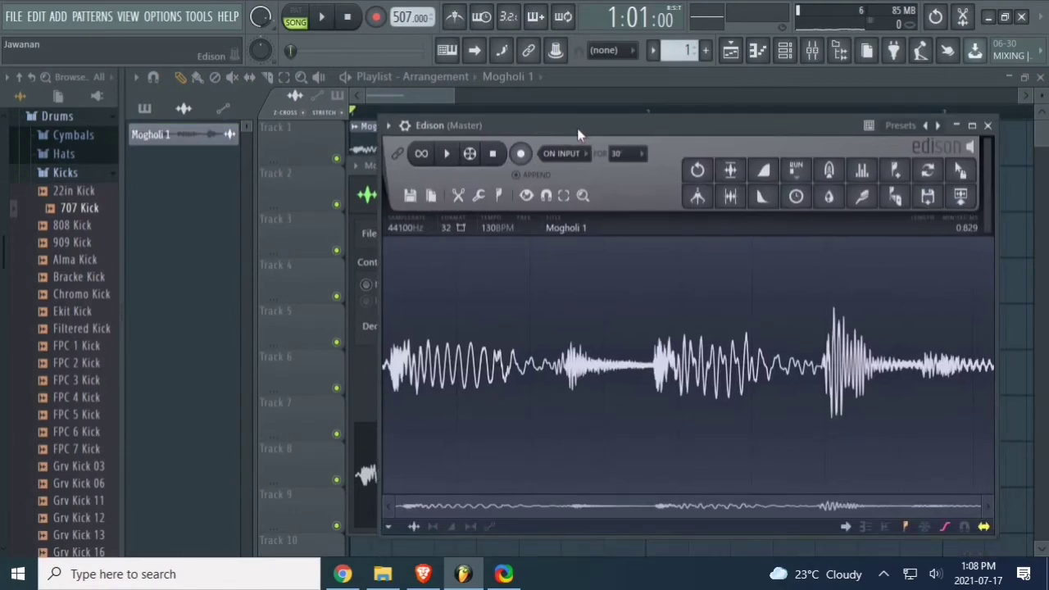
Step: Select the whole Mogholi 1 sample in Edison and slice it with sharp auto-slicing
key("ctrl+a")
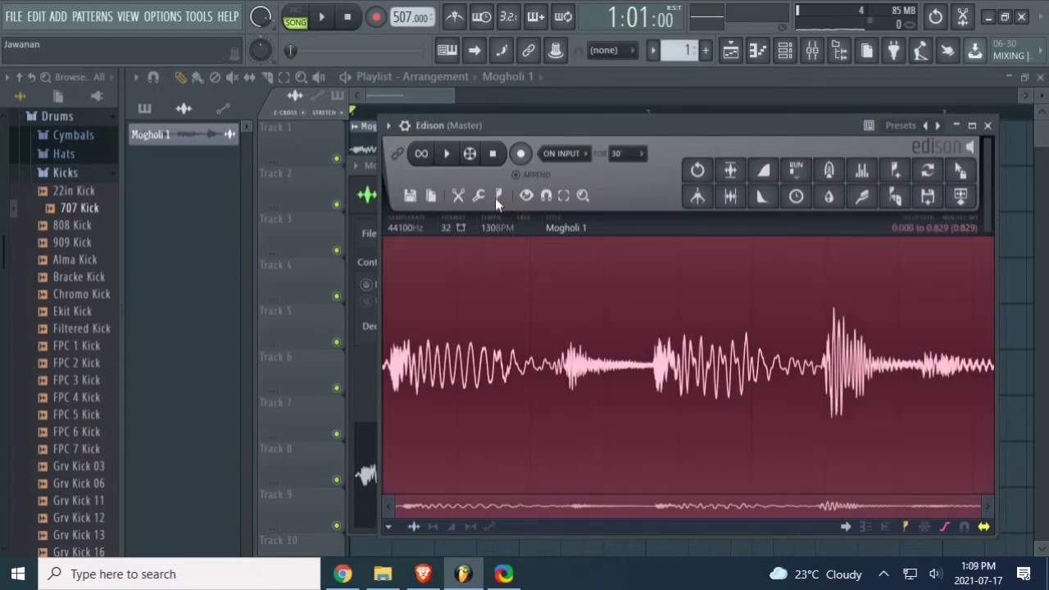
left_click(497, 195)
mouse_move(534, 395)
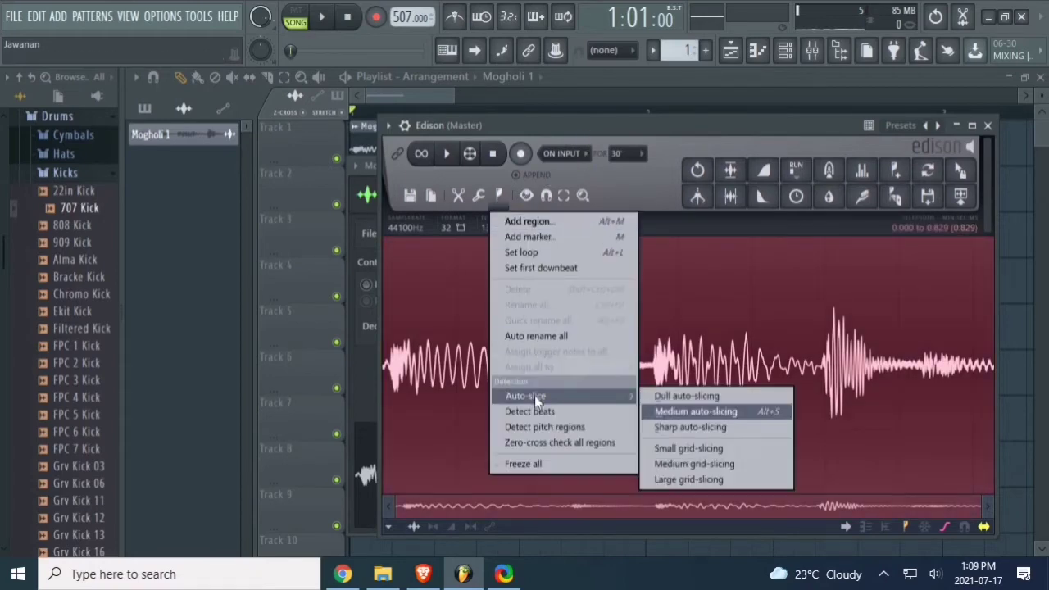
left_click(680, 428)
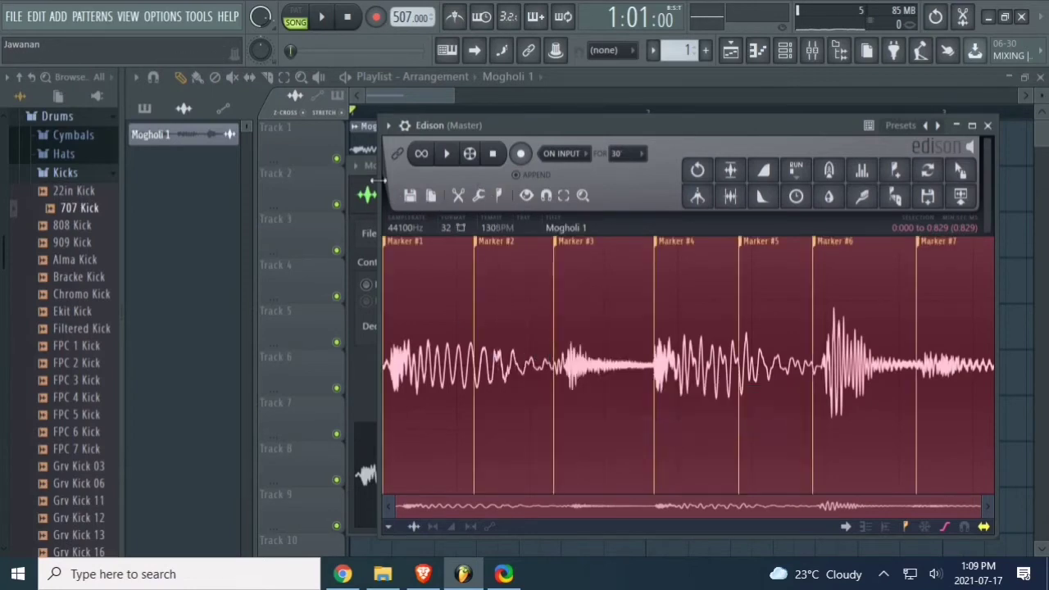
Step: Close the Mogholi 1 channel settings and move Edison clear of the clip on Track 1
left_click(367, 192)
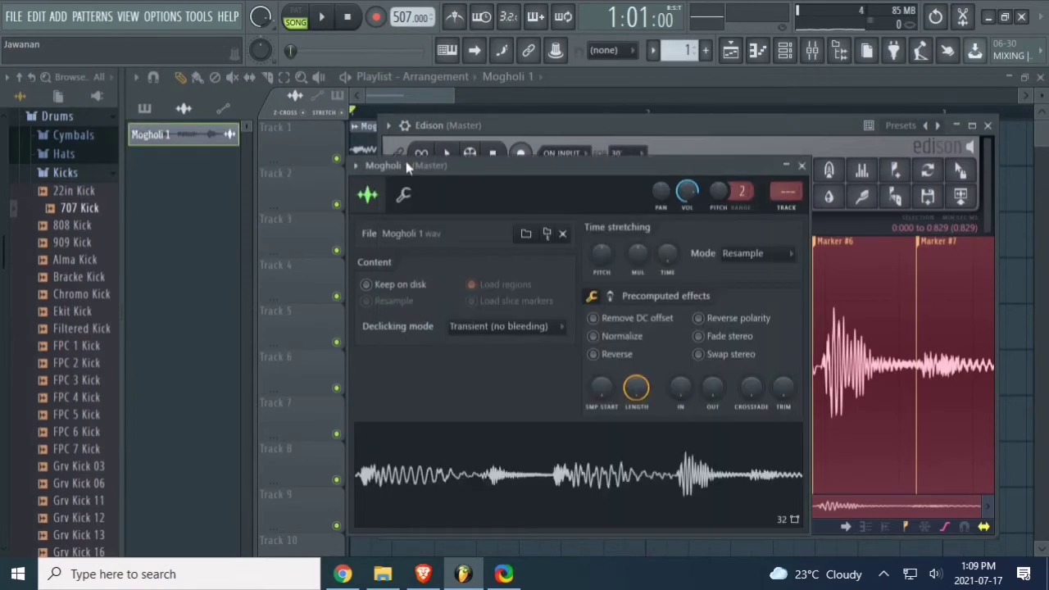
left_click(803, 169)
left_click_drag(781, 123, 831, 218)
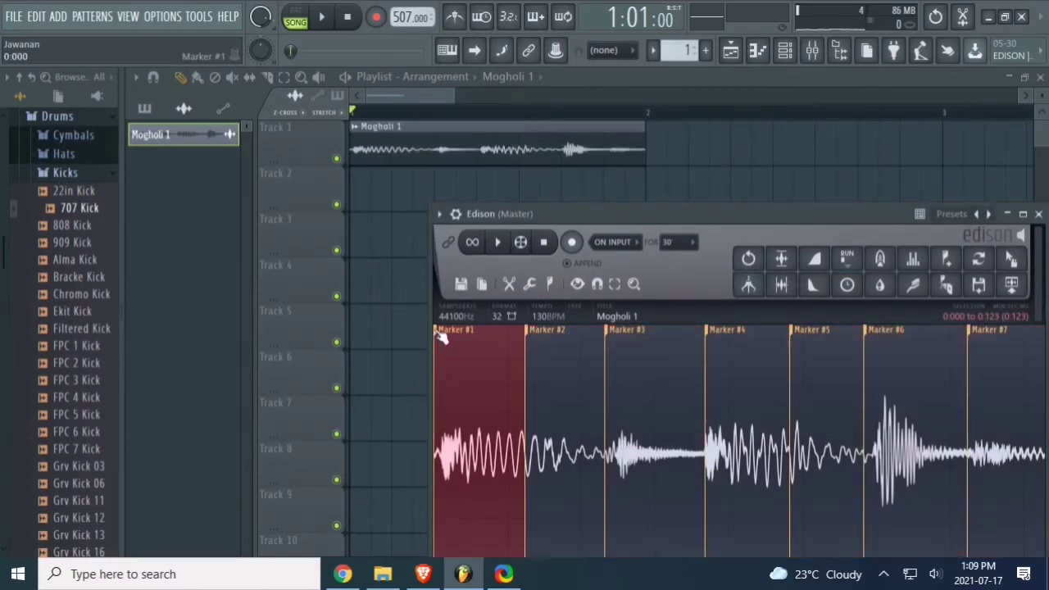
Step: Audition the Marker #1 slice in Edison and select the Marker #2 slice
left_click(501, 243)
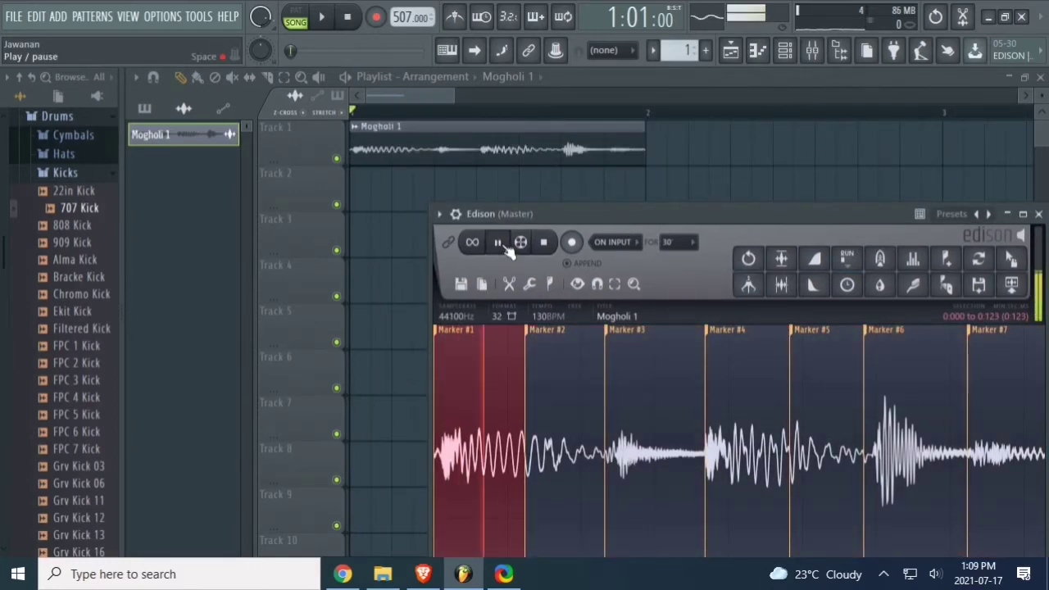
left_click(532, 336)
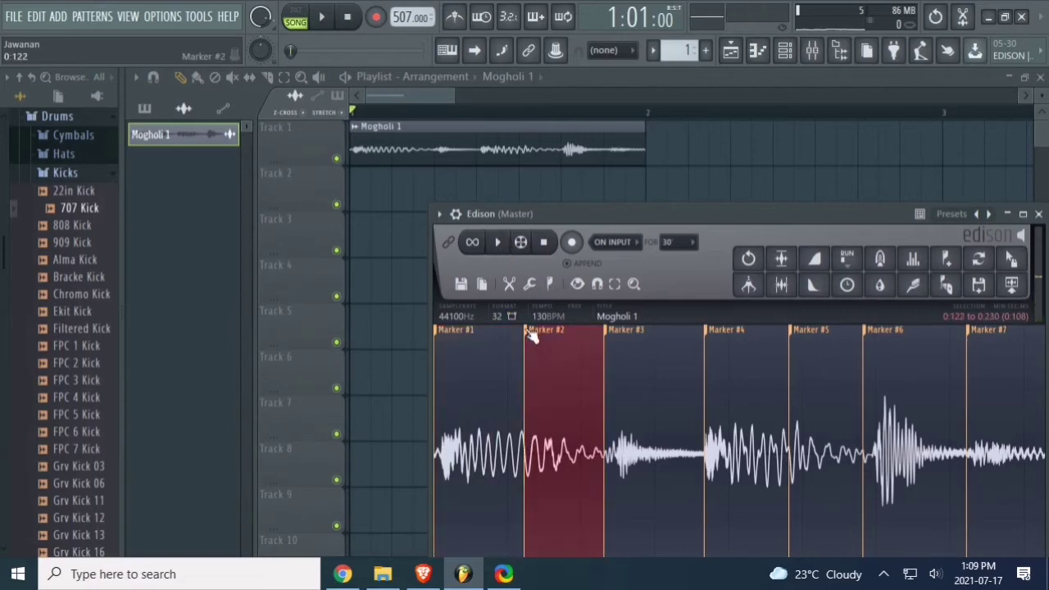
left_click(748, 258)
left_click(748, 258)
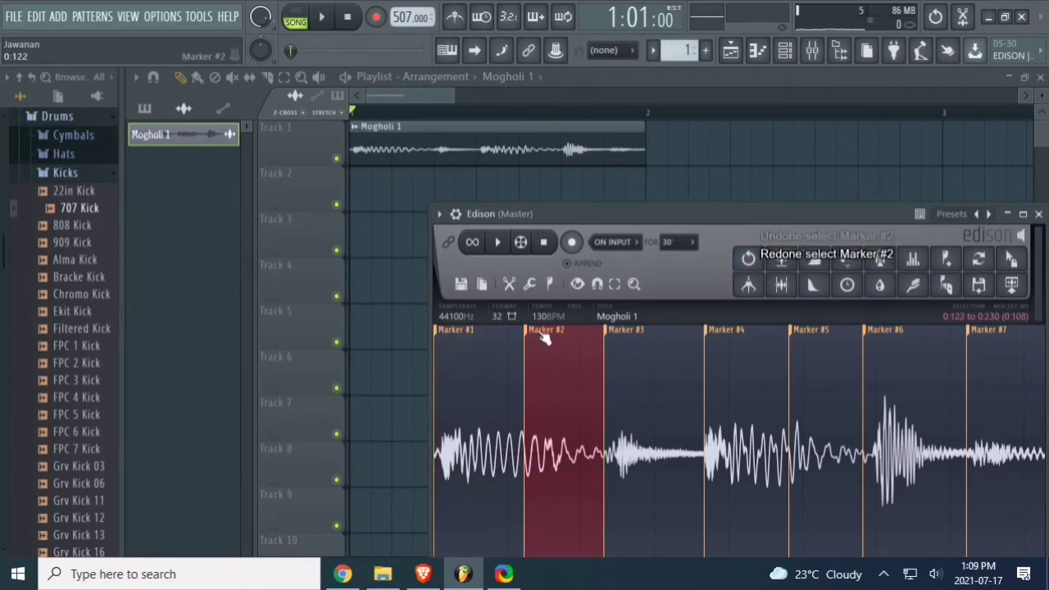
Step: Audition the Marker #2, Marker #5 and Marker #6 slices one after another in Edison
left_click(499, 248)
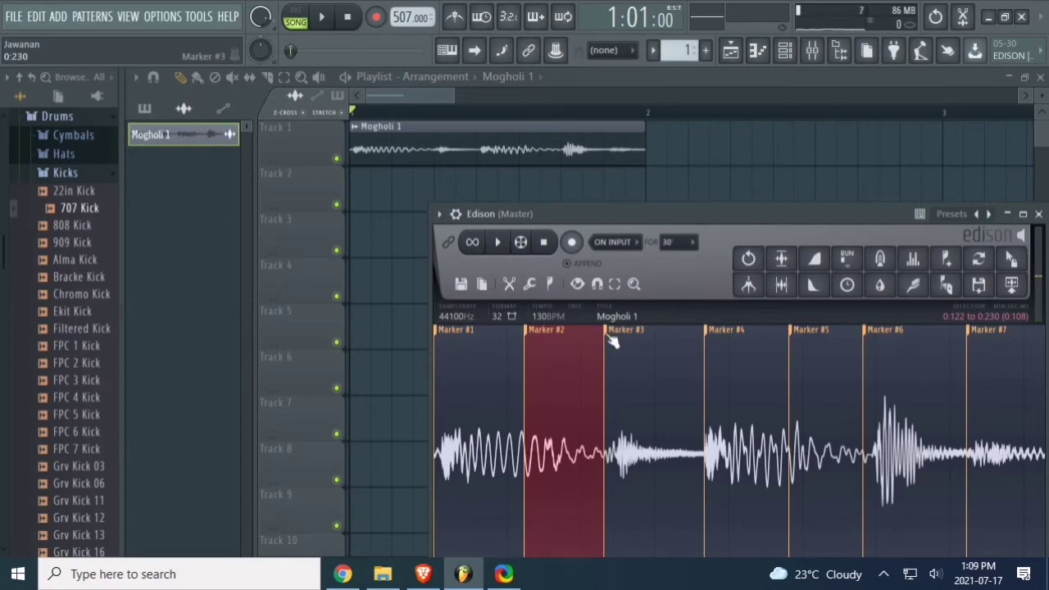
left_click(497, 242)
left_click(505, 253)
left_click_drag(799, 342, 800, 340)
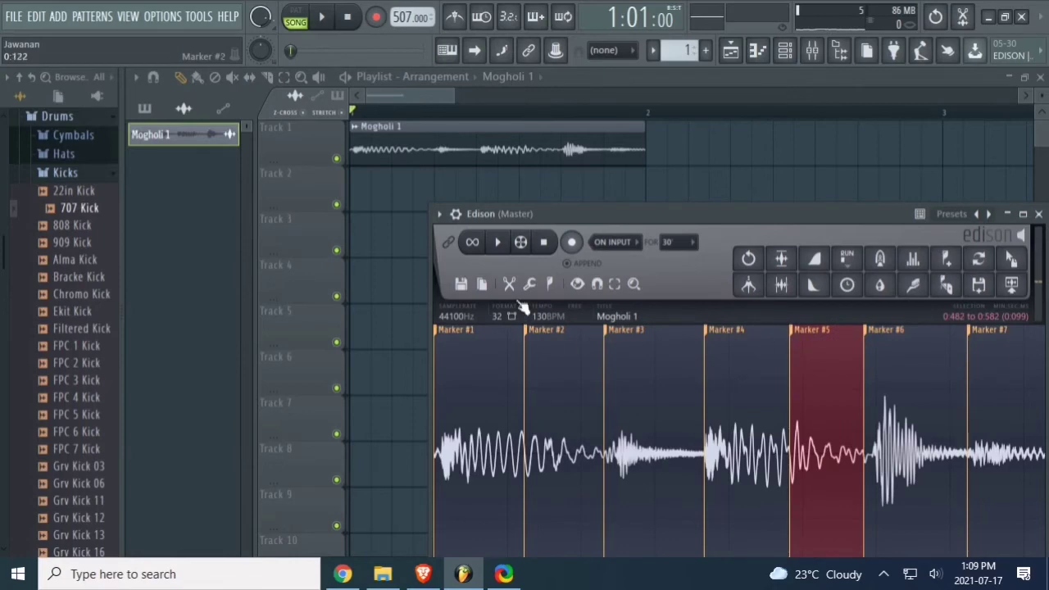
left_click(500, 250)
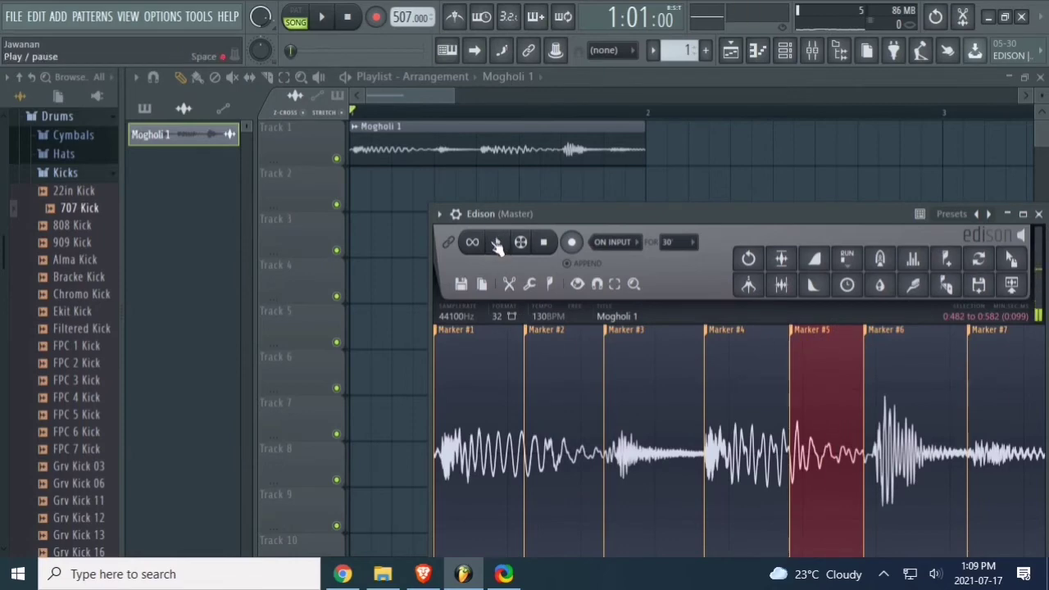
left_click(874, 343)
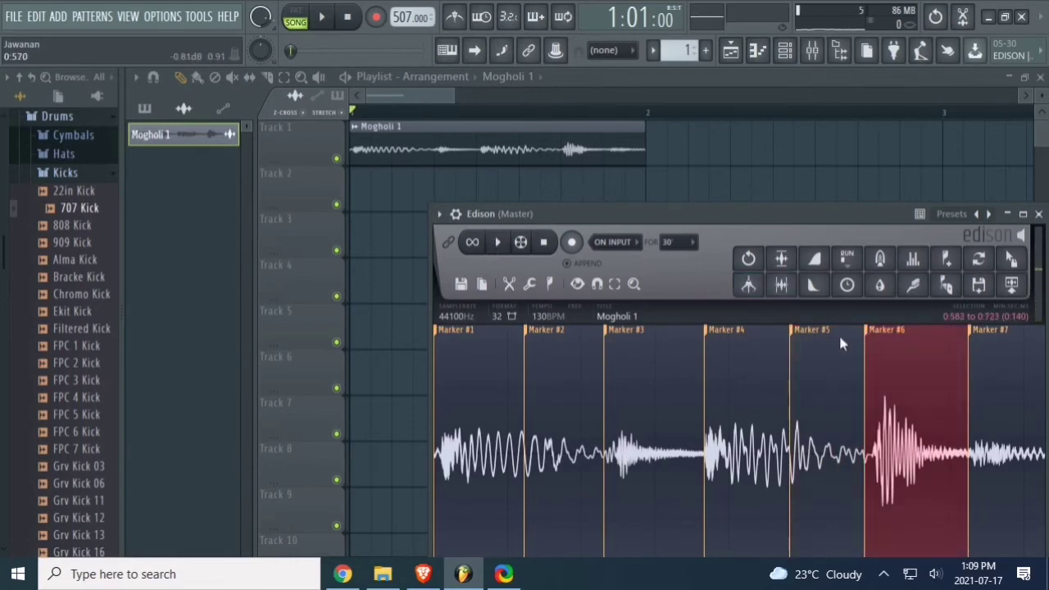
left_click(500, 246)
left_click(502, 243)
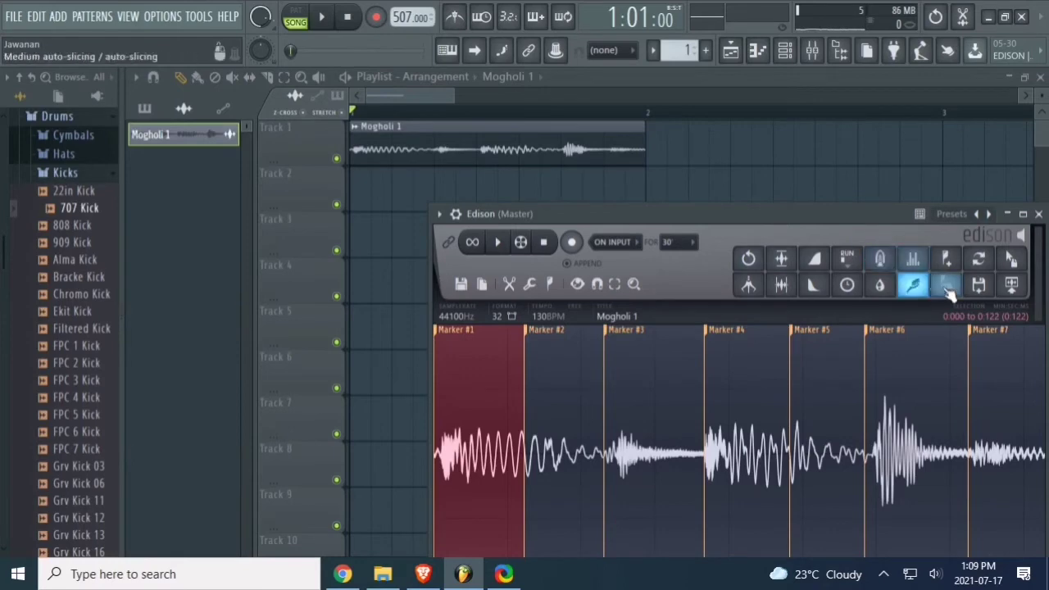
Step: Send the slices from Marker #1 to Marker #7 one by one from Edison to the playlist as audio clips
left_click(1012, 284)
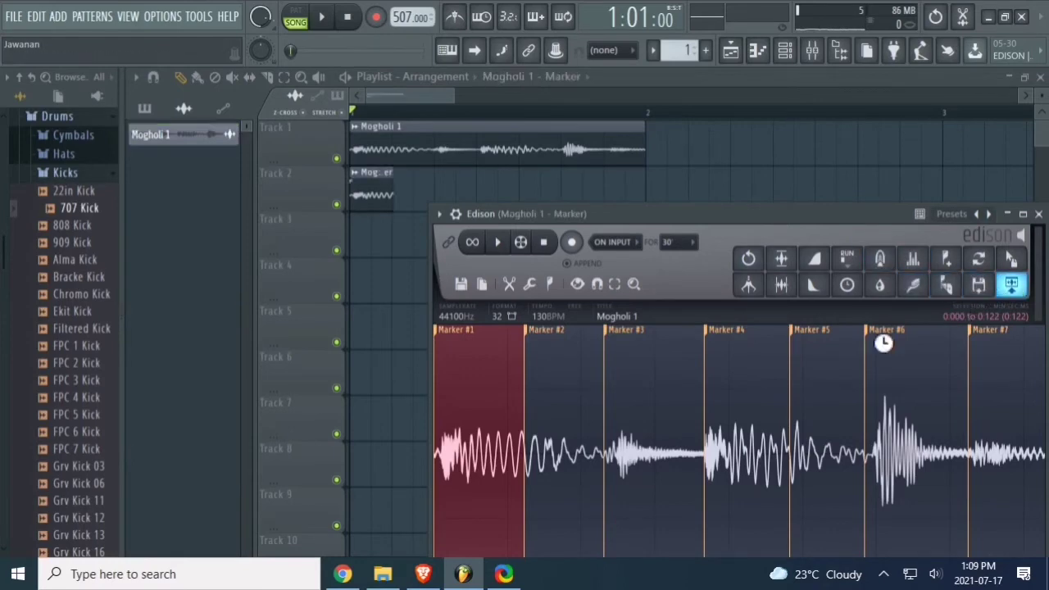
left_click(530, 336)
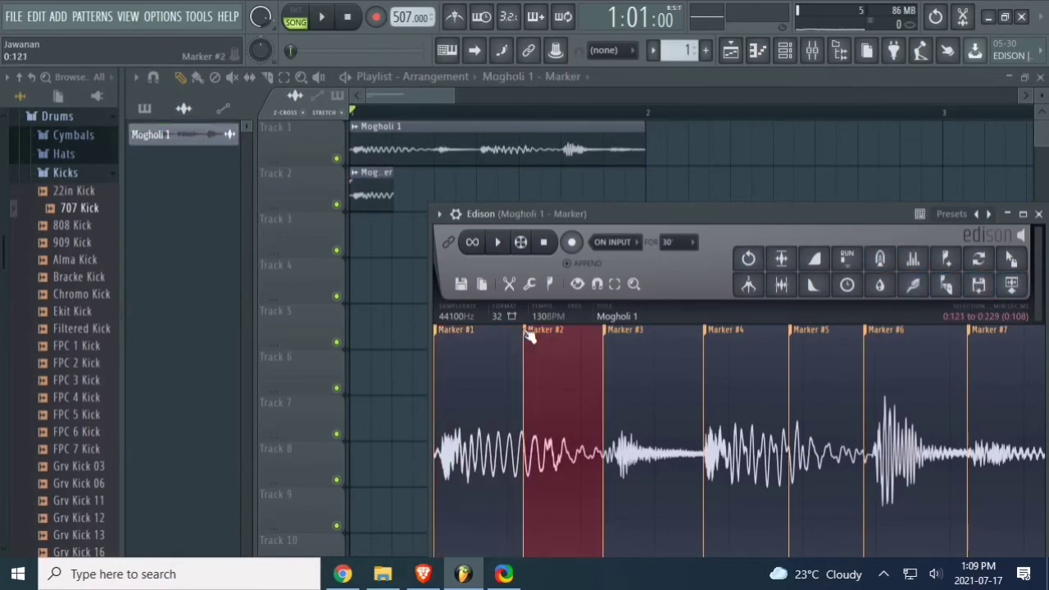
left_click(1013, 284)
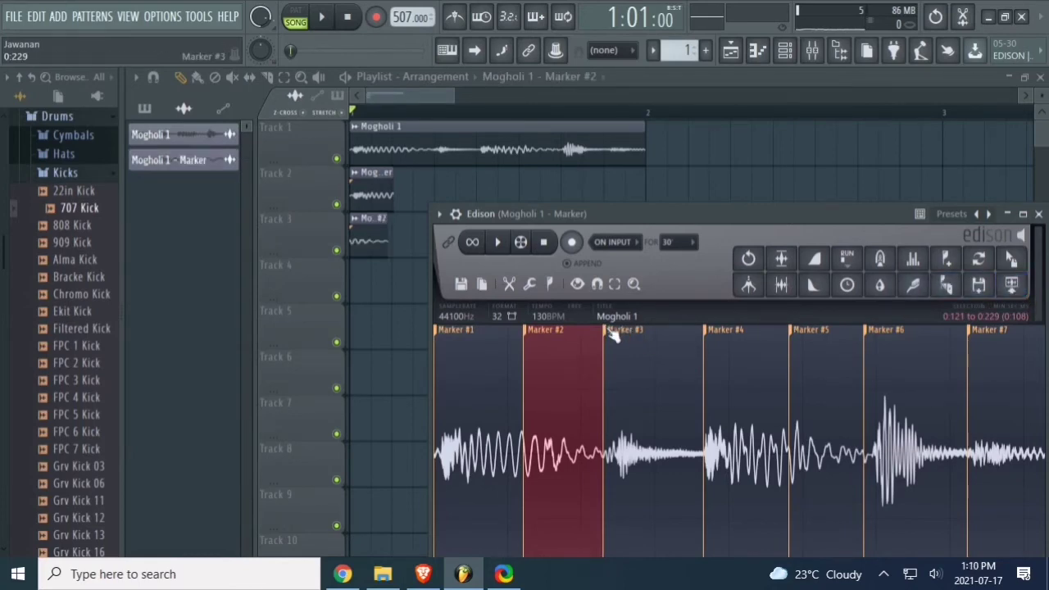
left_click(1010, 286)
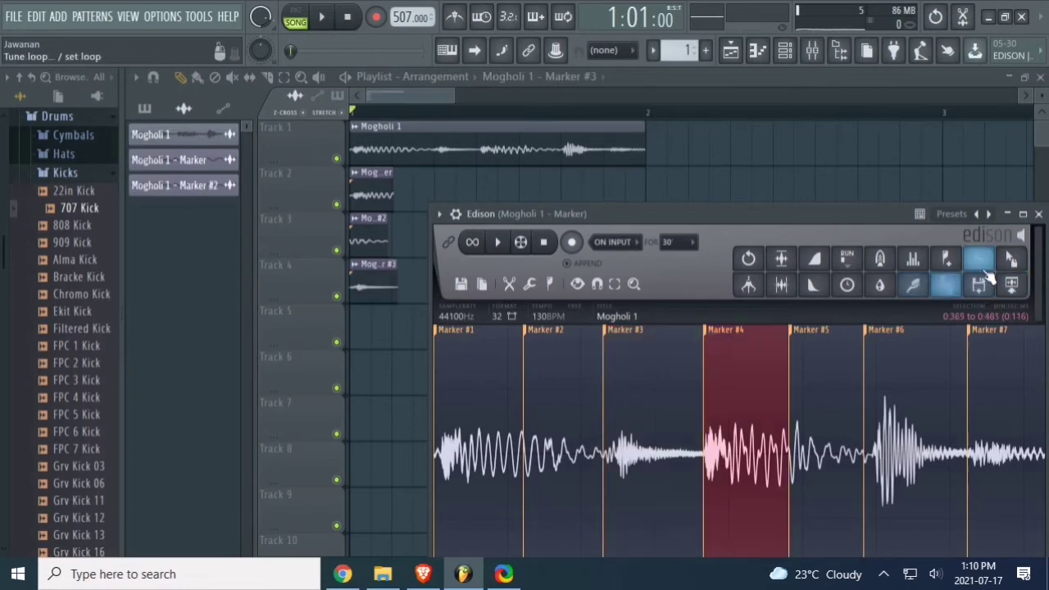
left_click(1012, 285)
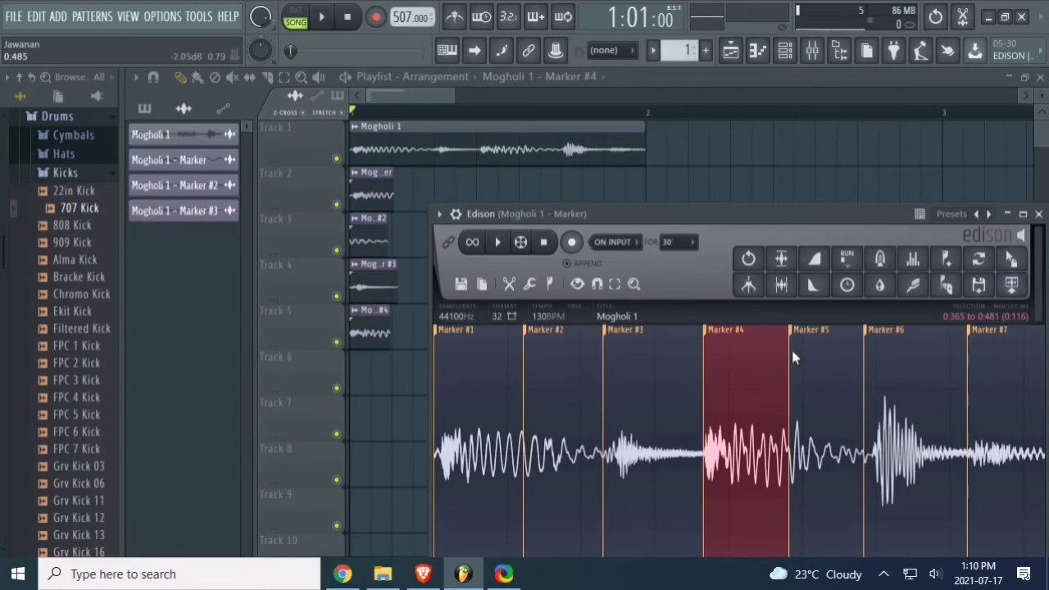
left_click(1011, 285)
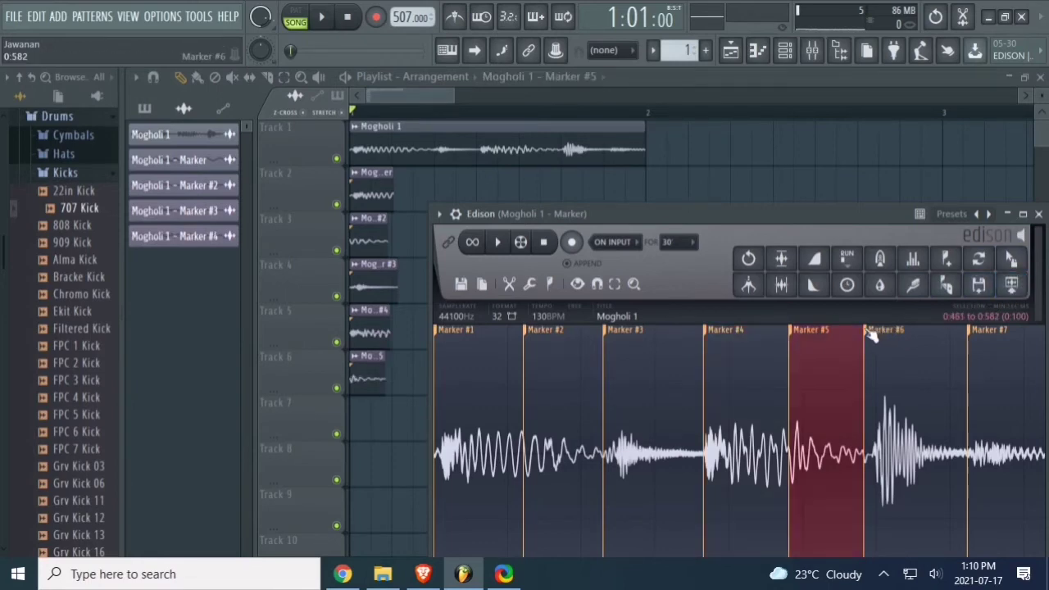
left_click(1014, 285)
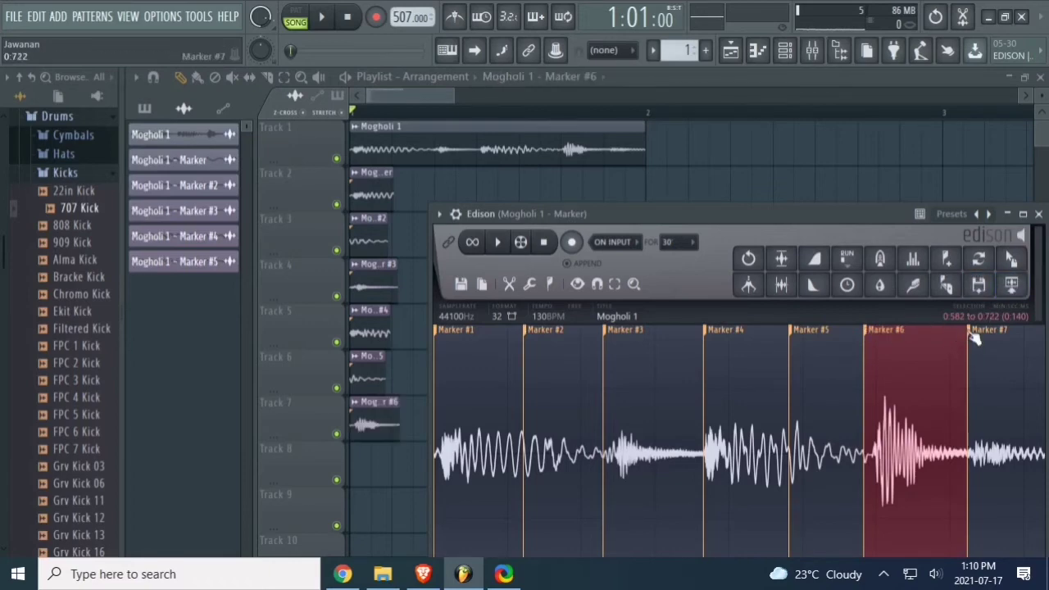
left_click(974, 339)
left_click(1011, 285)
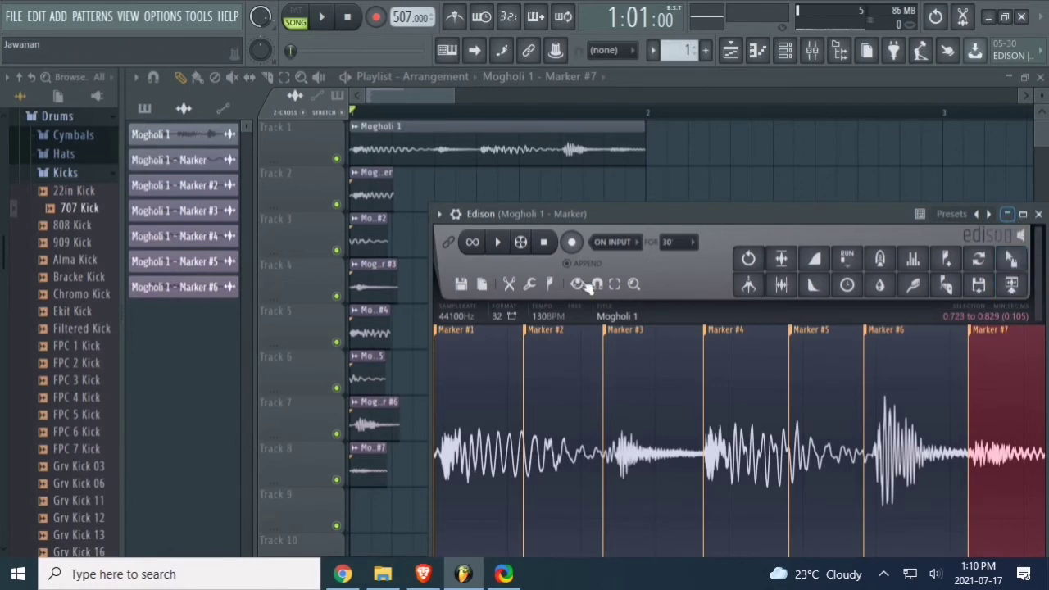
Step: Line up the Marker #2 to Marker #7 slice clips in order on Track 2, following the Marker #1 clip
left_click(375, 230)
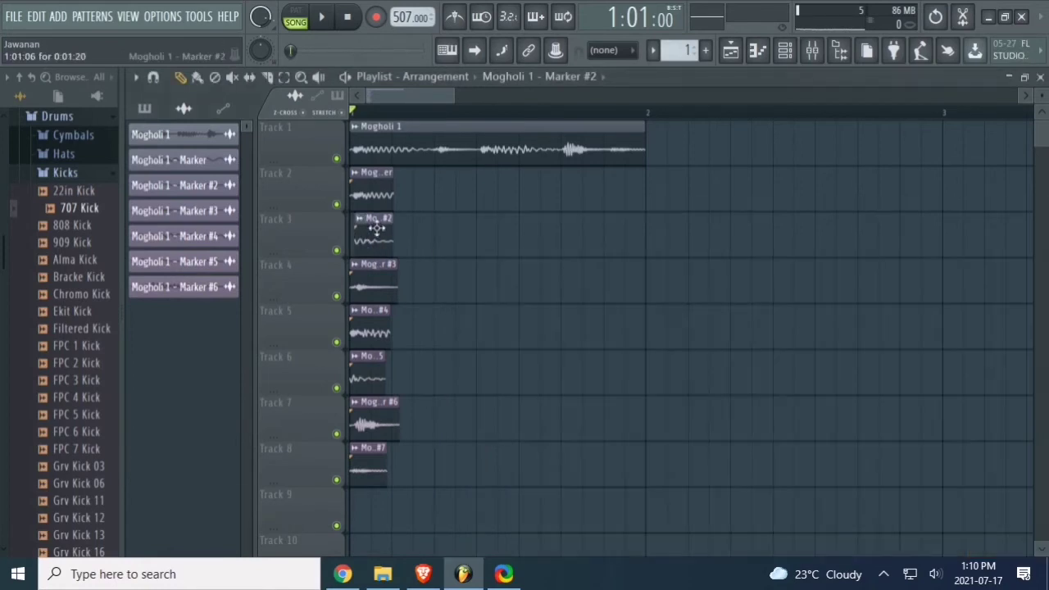
mouse_move(375, 230)
left_mouse_down()
mouse_move(407, 207)
mouse_move(409, 187)
left_mouse_up()
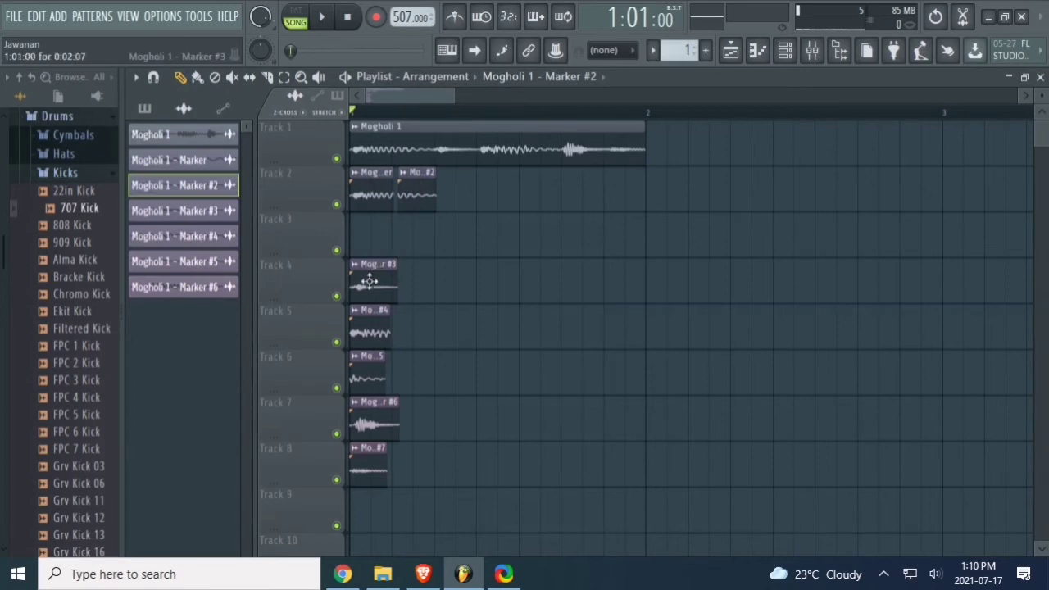
mouse_move(369, 282)
left_mouse_down()
mouse_move(459, 215)
mouse_move(463, 178)
left_mouse_up()
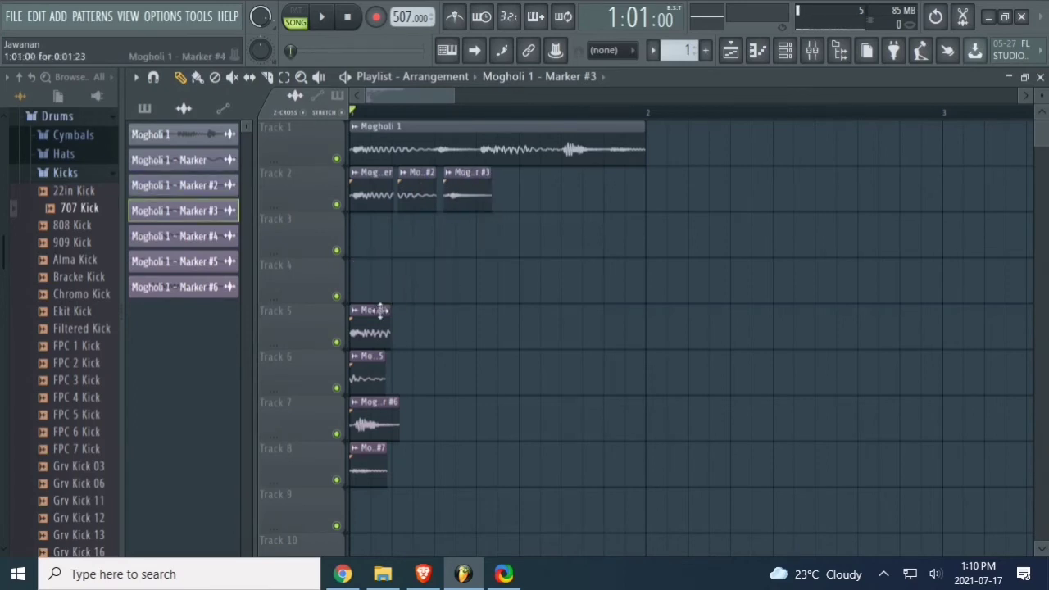
mouse_move(370, 322)
left_mouse_down()
mouse_move(523, 221)
mouse_move(518, 177)
left_mouse_up()
left_click_drag(363, 369, 552, 176)
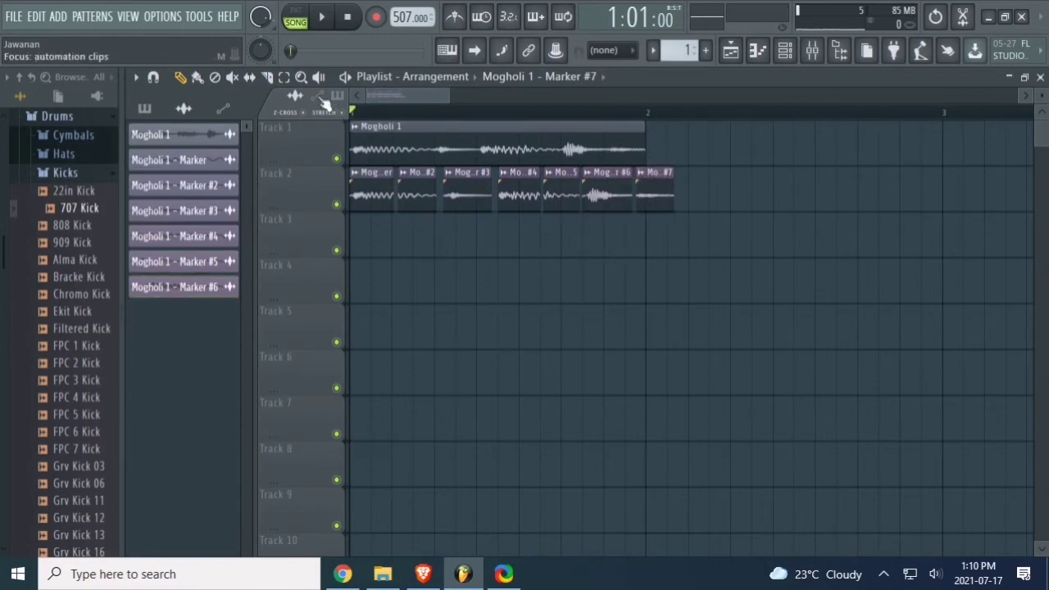
Step: With snap set to (none), butt the Marker #2, #3 and #4 clips end to end on Track 2, matching the Track 1 waveform
left_click_drag(456, 139, 335, 242)
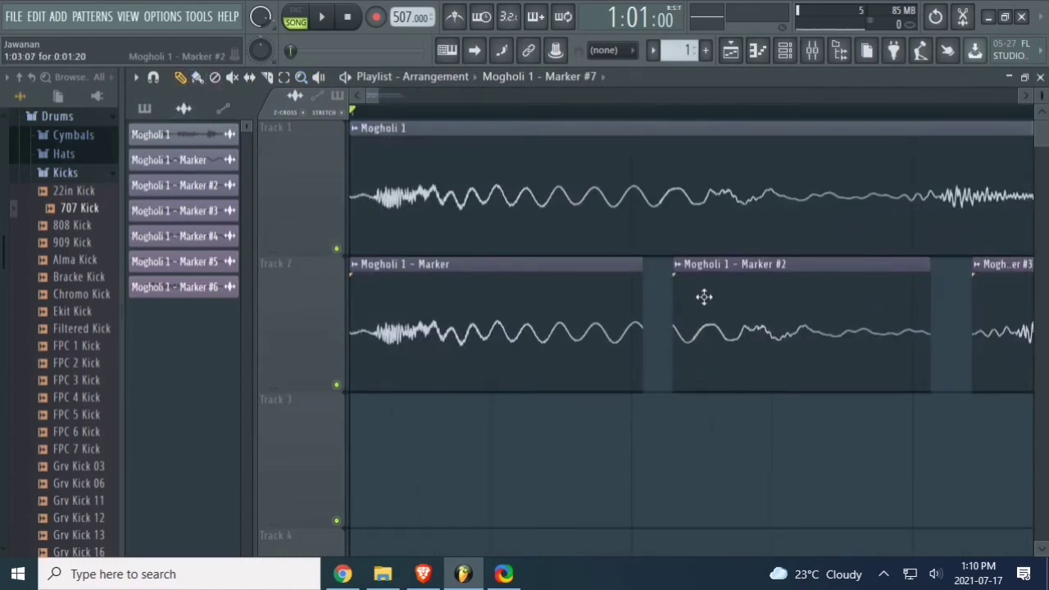
left_click(606, 51)
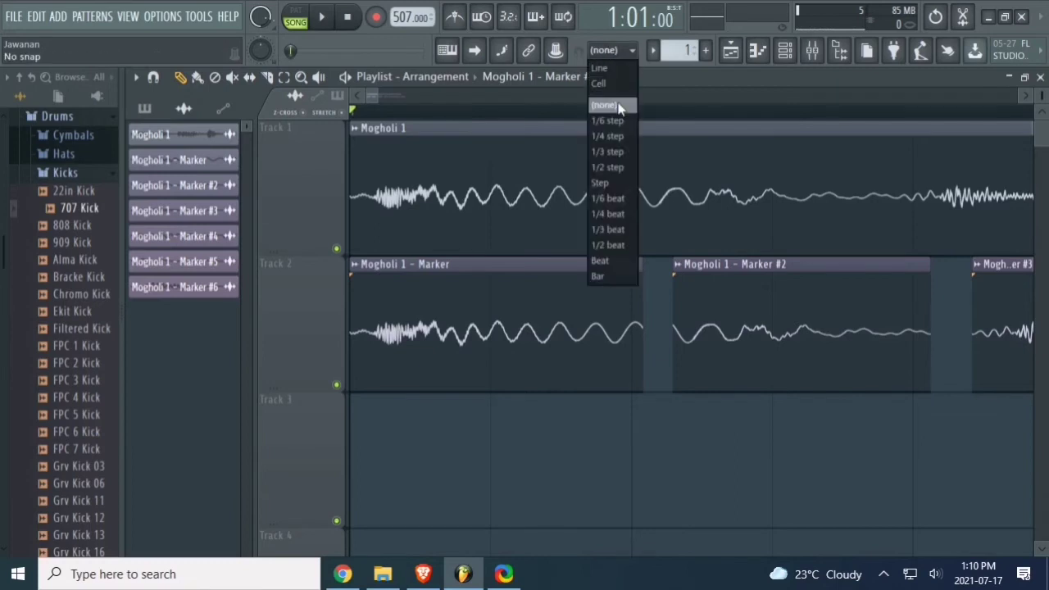
left_click(618, 107)
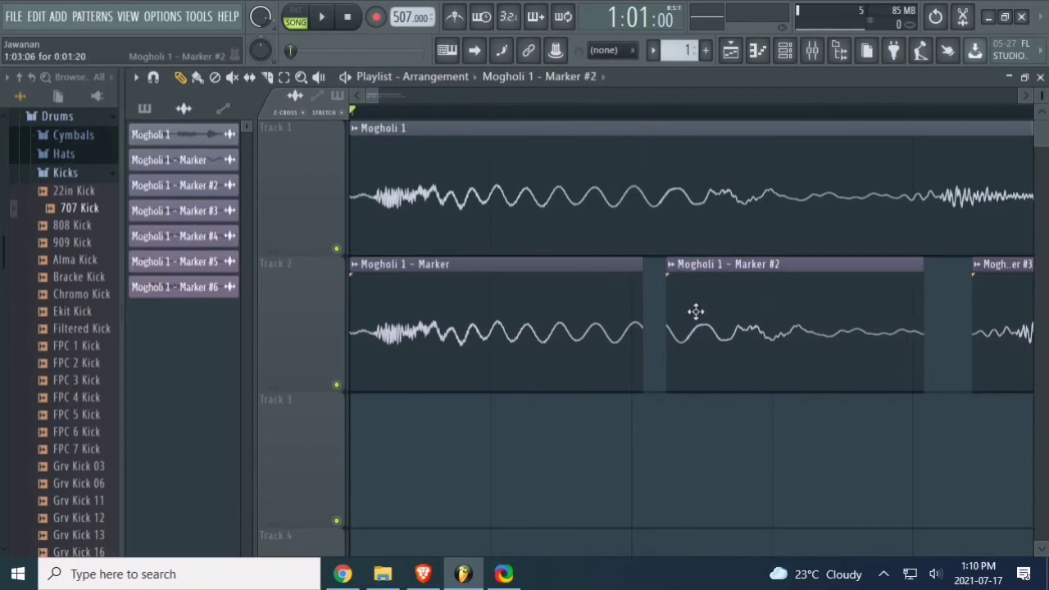
left_click_drag(695, 310, 673, 316)
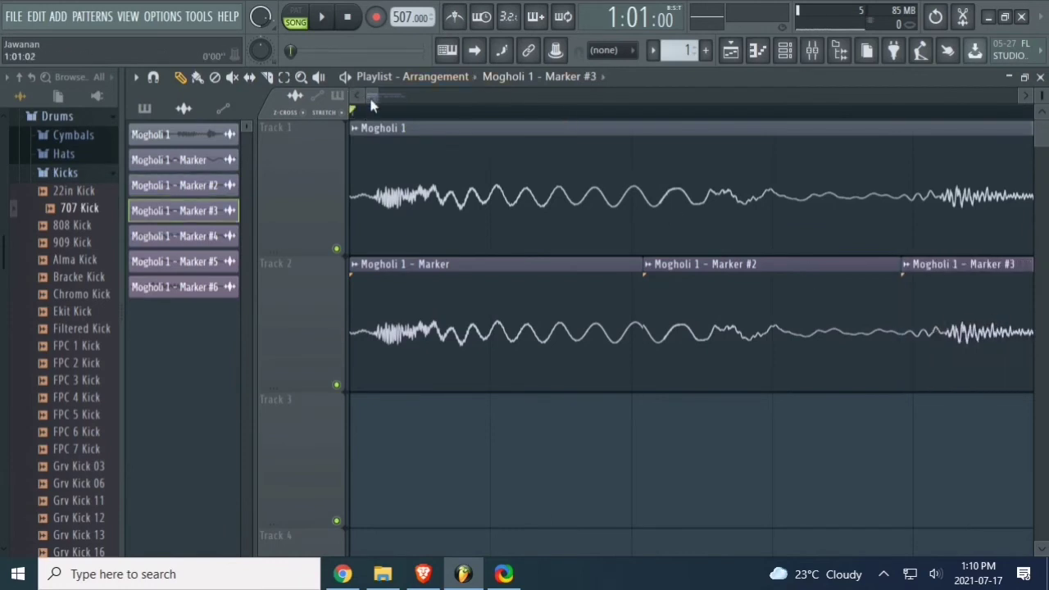
left_click_drag(370, 104, 392, 97)
left_click_drag(629, 304, 533, 319)
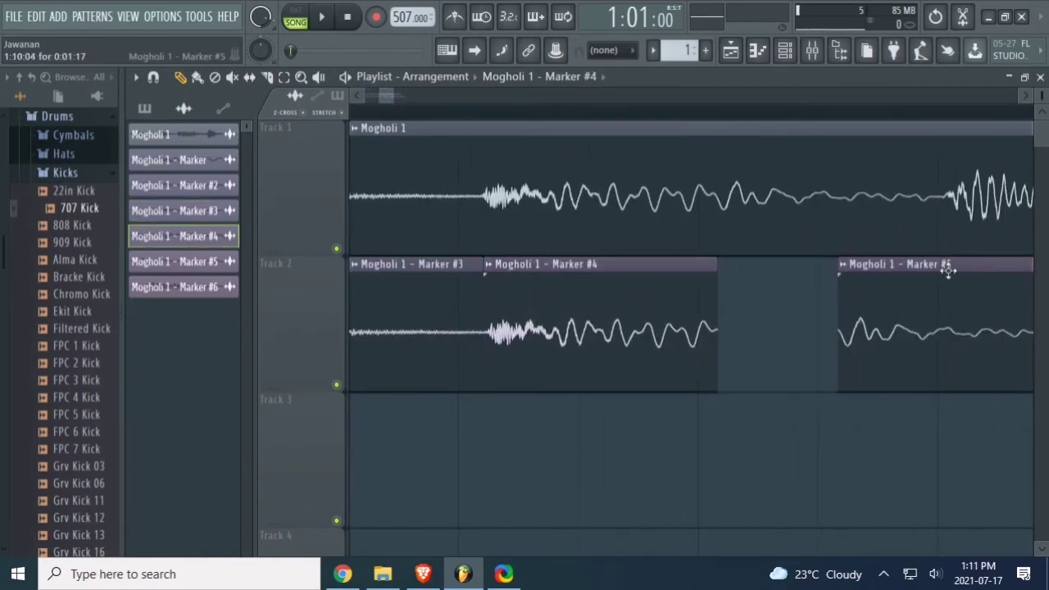
Step: Close the gaps before the Marker #5, #6 and #7 clips on Track 2 so they match the original loop above
left_click_drag(913, 291, 804, 310)
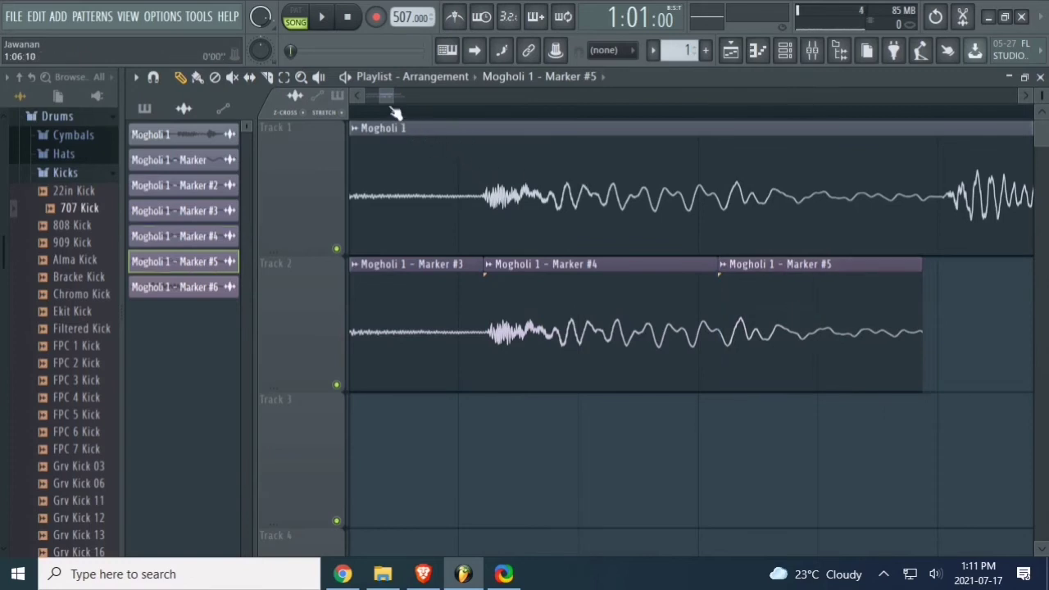
mouse_move(388, 96)
left_mouse_down()
mouse_move(402, 96)
mouse_move(367, 97)
mouse_move(394, 97)
left_mouse_up()
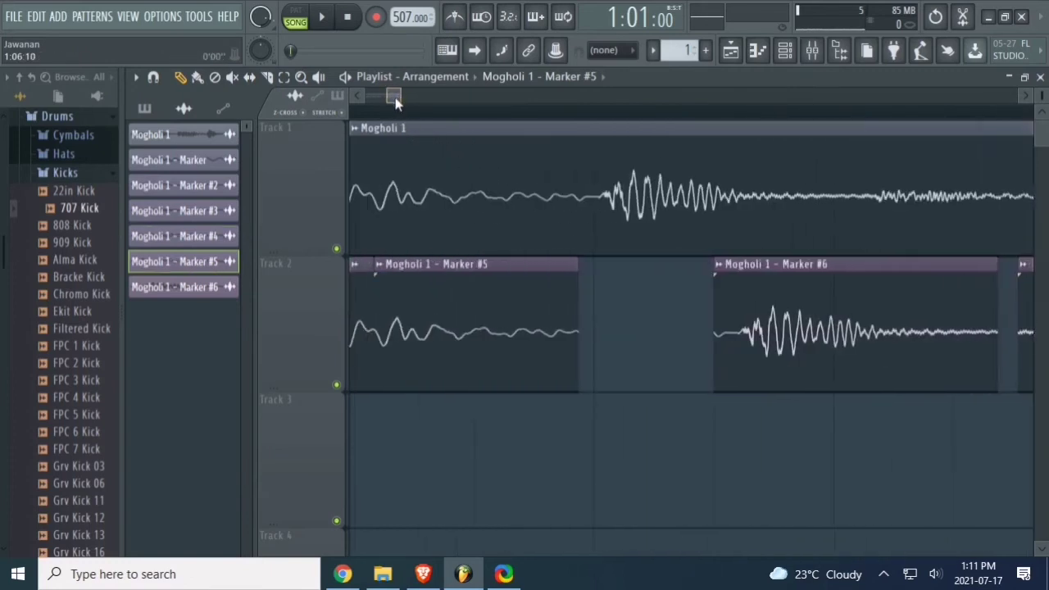
mouse_move(856, 282)
left_mouse_down()
mouse_move(826, 310)
mouse_move(719, 318)
left_mouse_up()
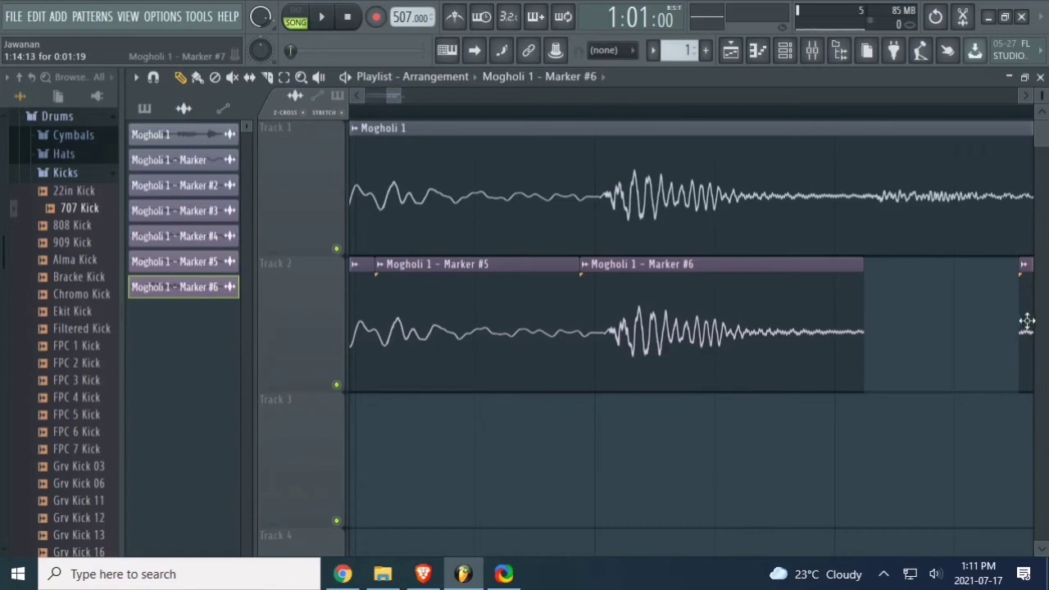
left_click_drag(1010, 323, 872, 313)
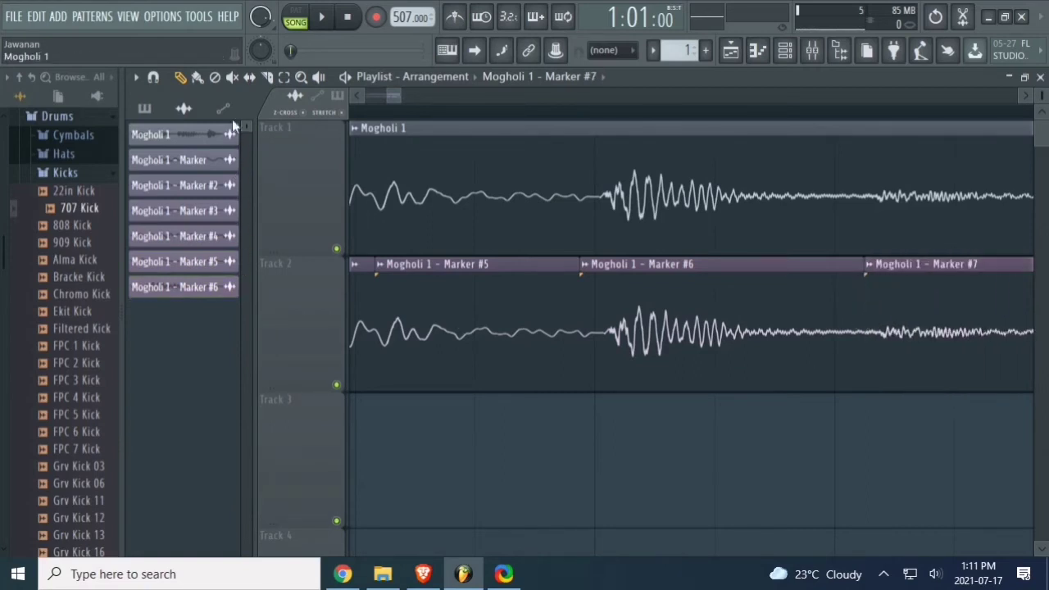
Step: Mute Track 1, play the sliced clips on Track 2 and vary the tempo, ending at 522 BPM
right_click(398, 164)
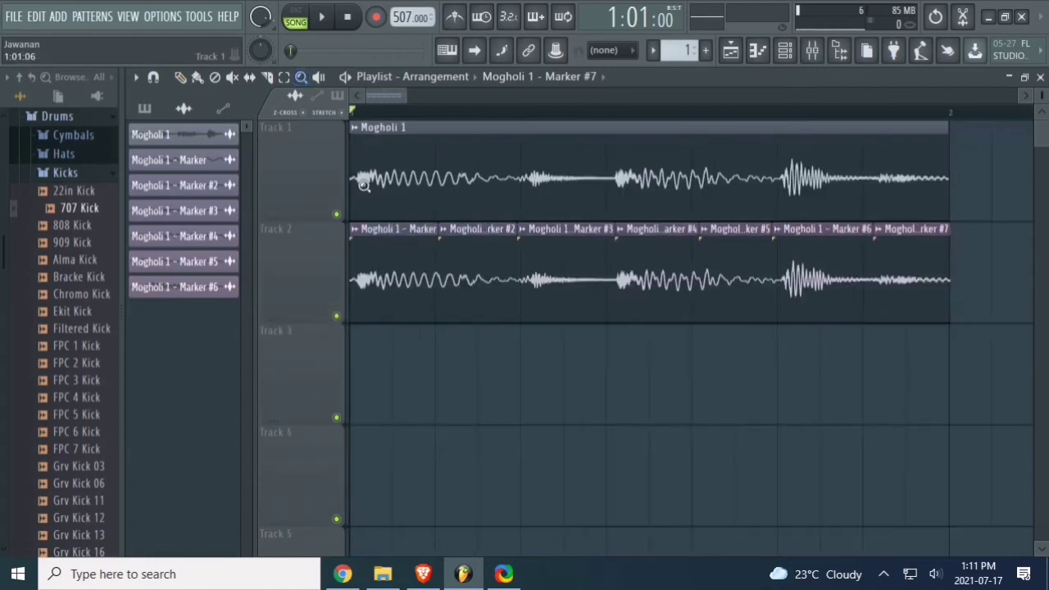
left_click(336, 215)
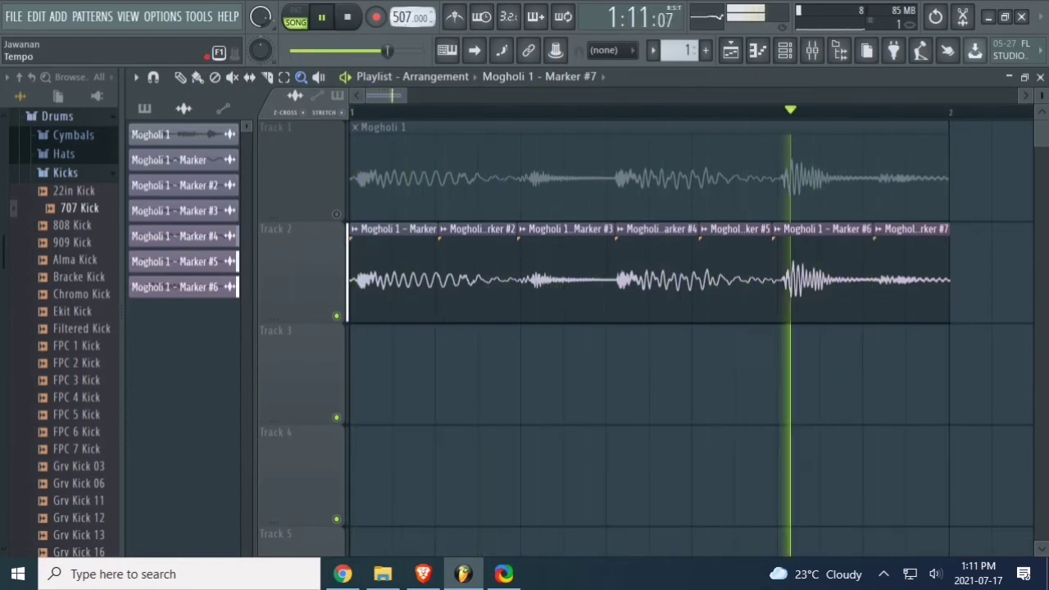
mouse_move(407, 21)
left_mouse_down()
mouse_move(408, 87)
mouse_move(407, 17)
left_mouse_up()
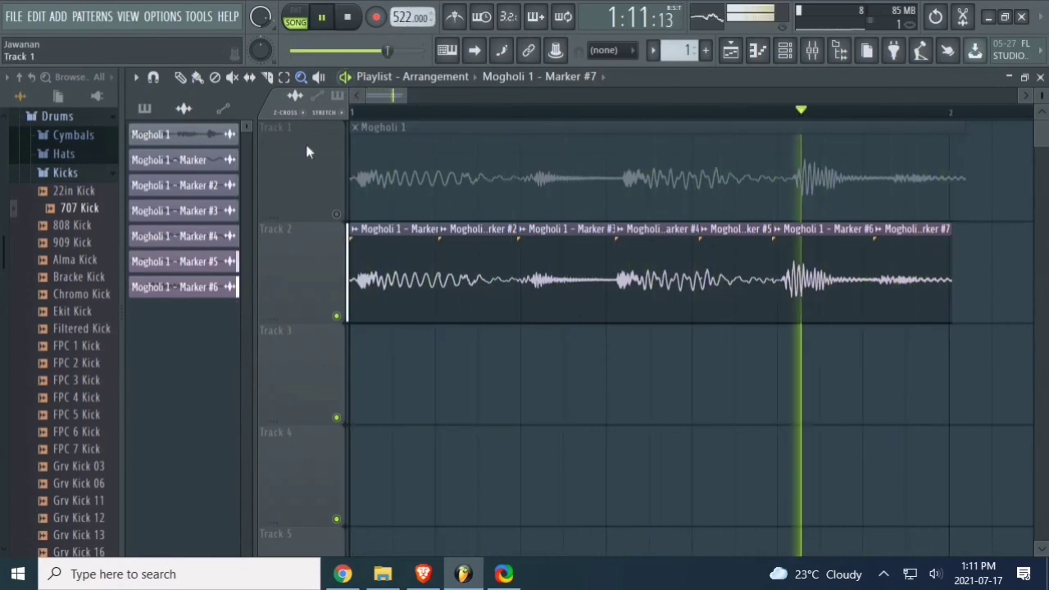
Step: Switch playback to the original loop by muting Track 2 and unmuting Track 1, then vary the tempo to 370 and 402 BPM
left_click(336, 316)
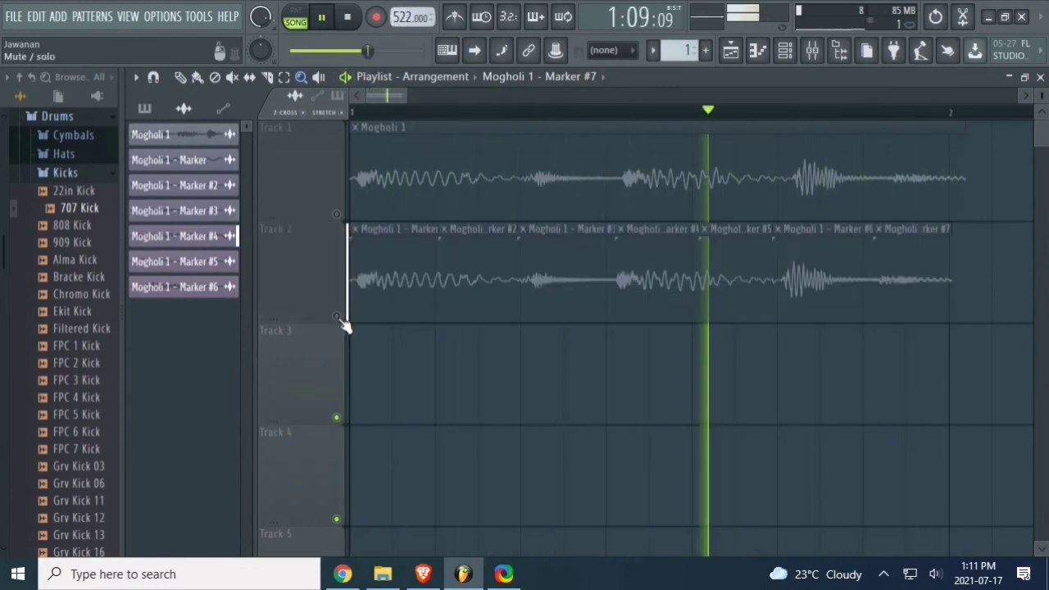
left_click(336, 214)
left_click_drag(412, 18, 413, 142)
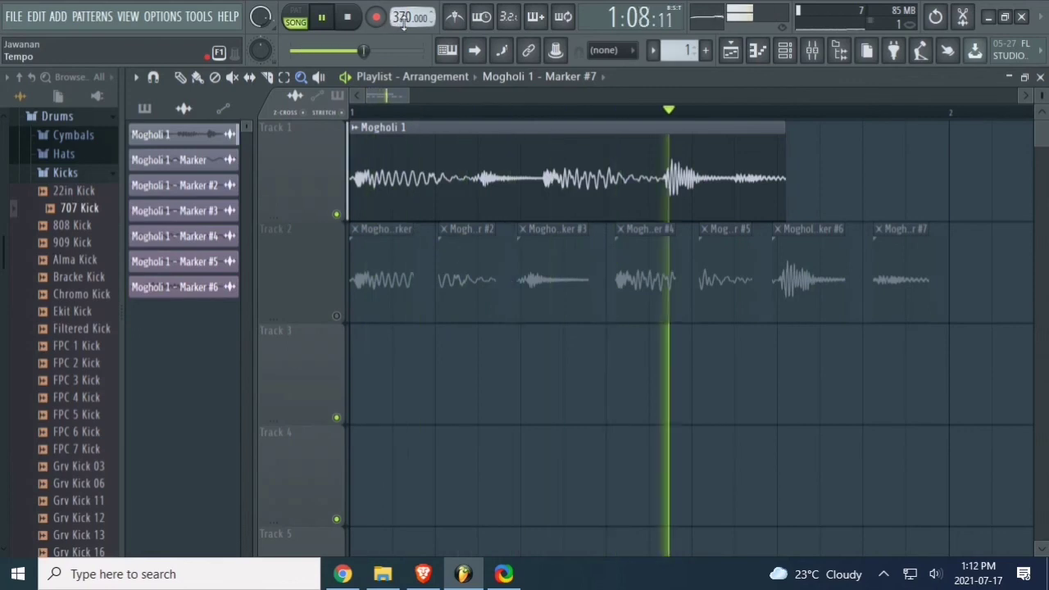
left_click_drag(403, 25, 403, 2)
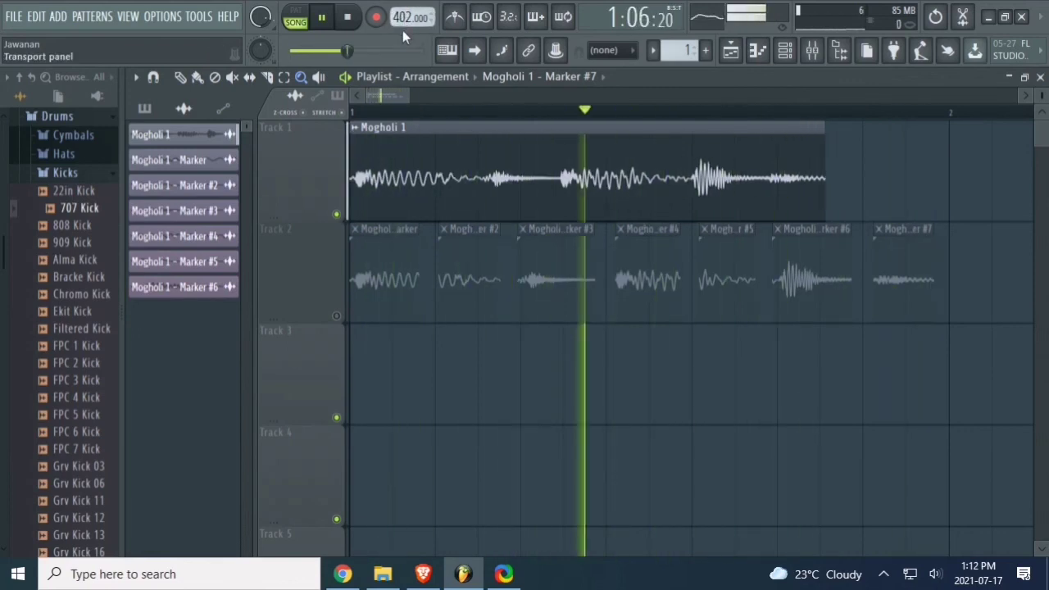
Step: Unmute Track 2 and mute Track 1, set the tempo to 506 BPM, and stop playback
left_click(366, 275)
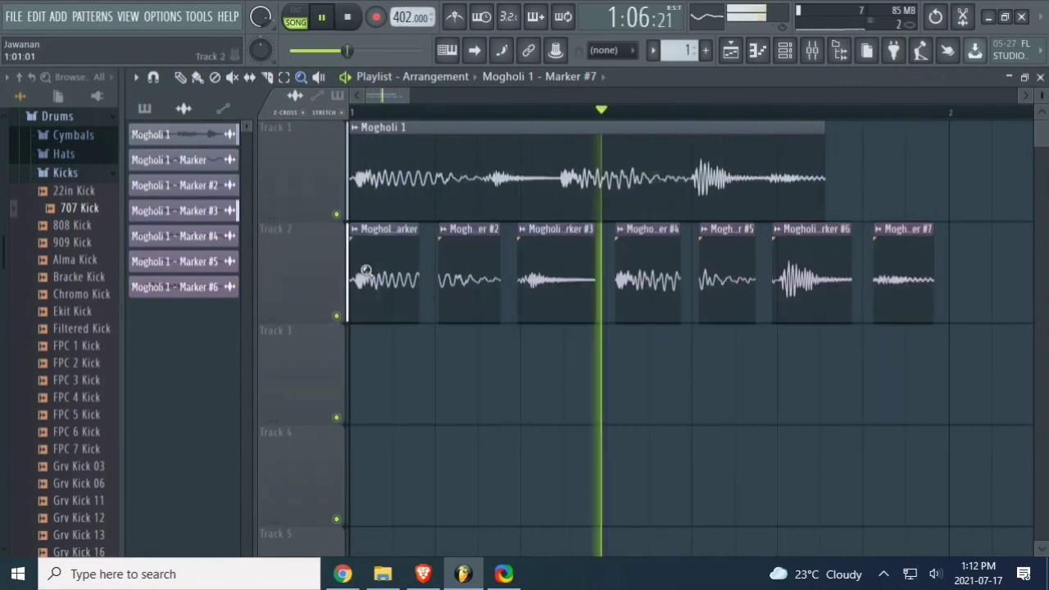
left_click(336, 213)
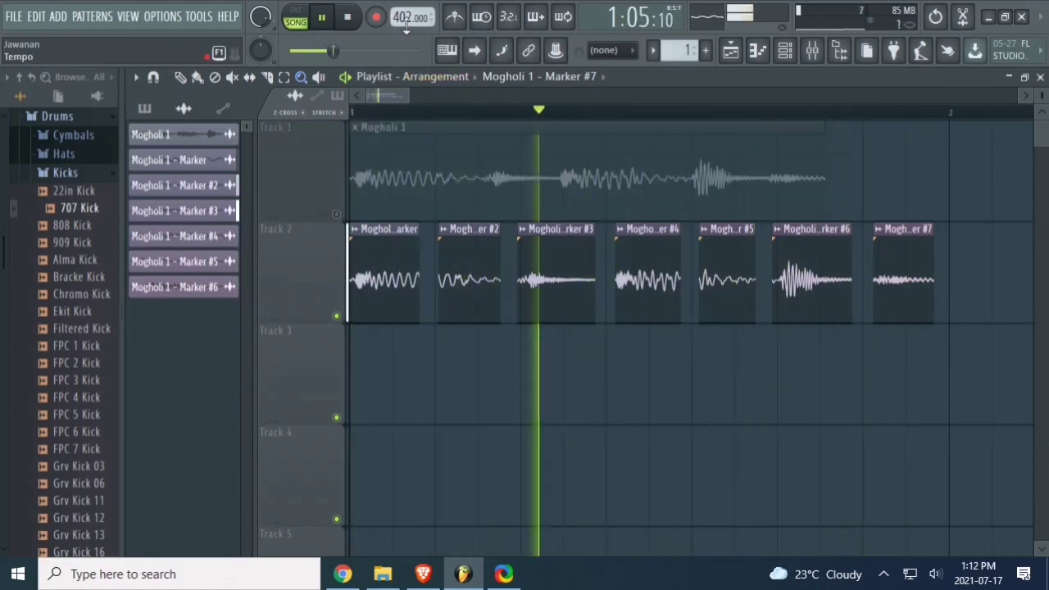
mouse_move(406, 25)
left_mouse_down()
mouse_move(406, 2)
mouse_move(406, 30)
left_mouse_up()
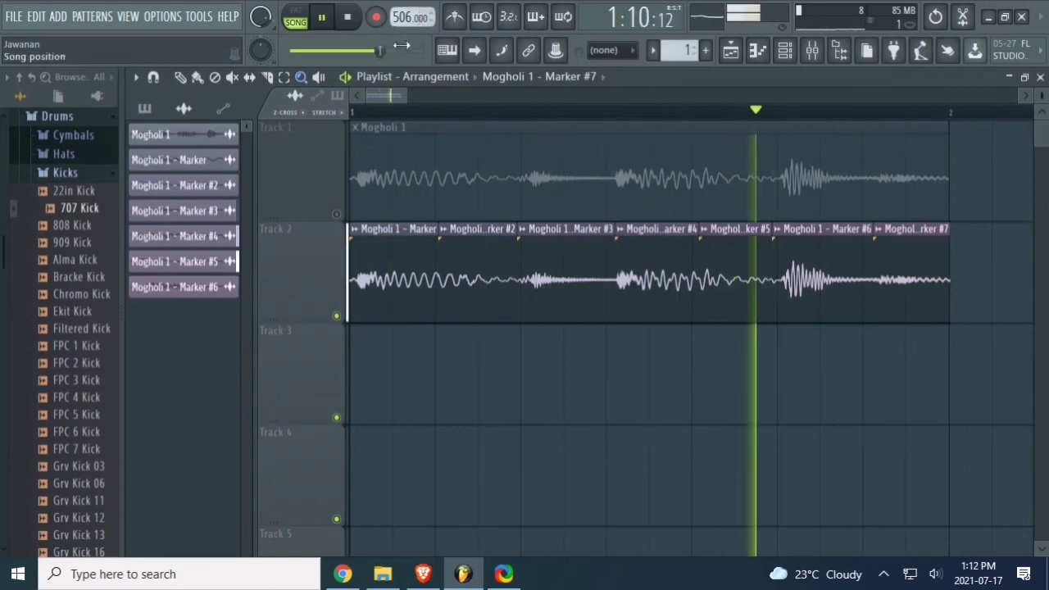
left_click(348, 20)
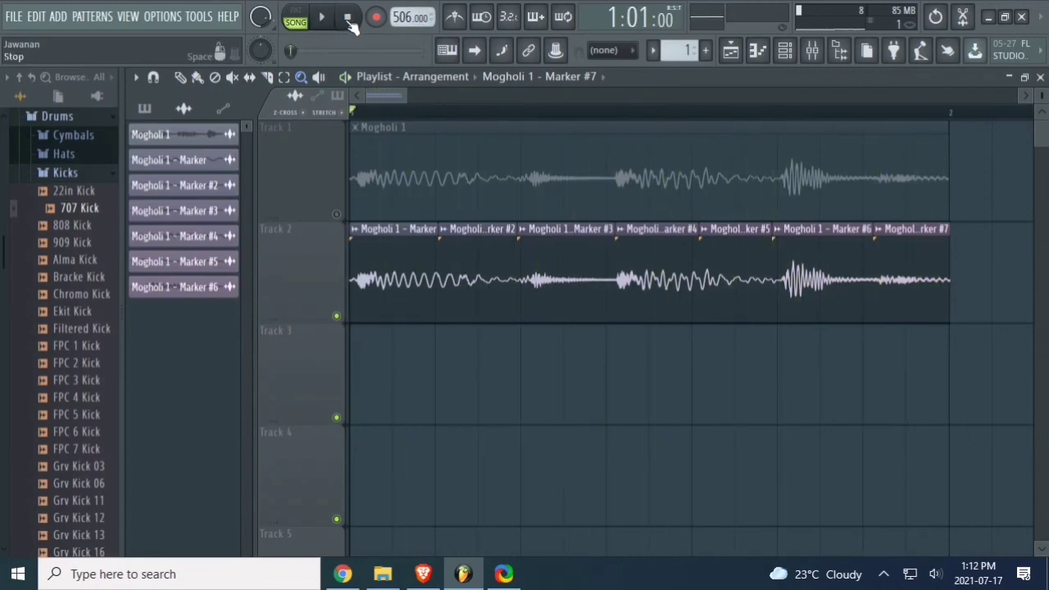